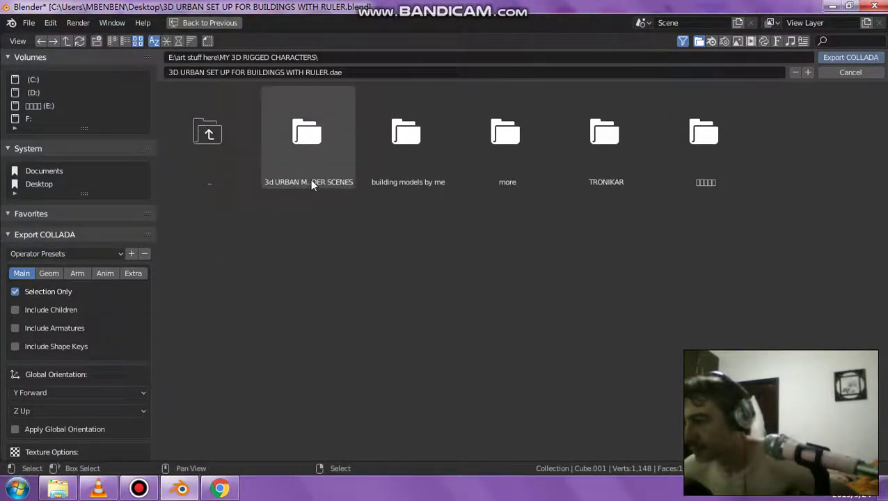
In the 3D PROPS folder, name the export file 'low corner walls with tiled tops.dae'
left_click(311, 179)
left_click(310, 179)
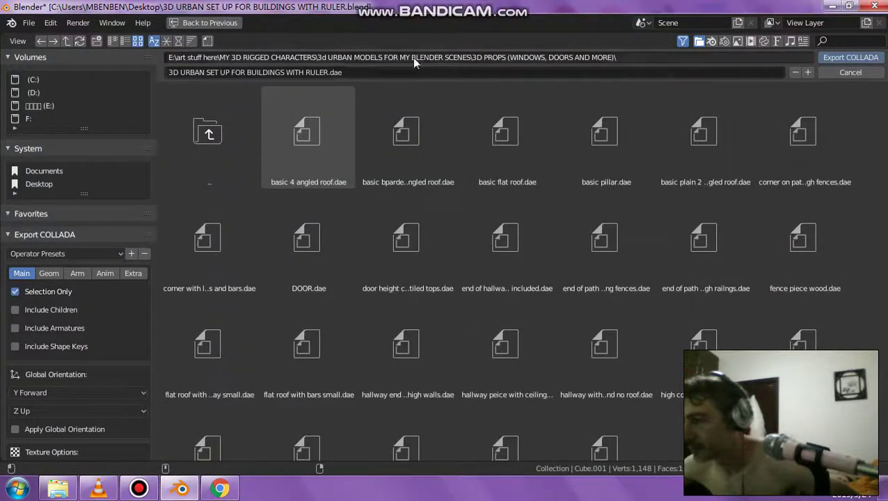
left_click_drag(328, 72, 111, 75)
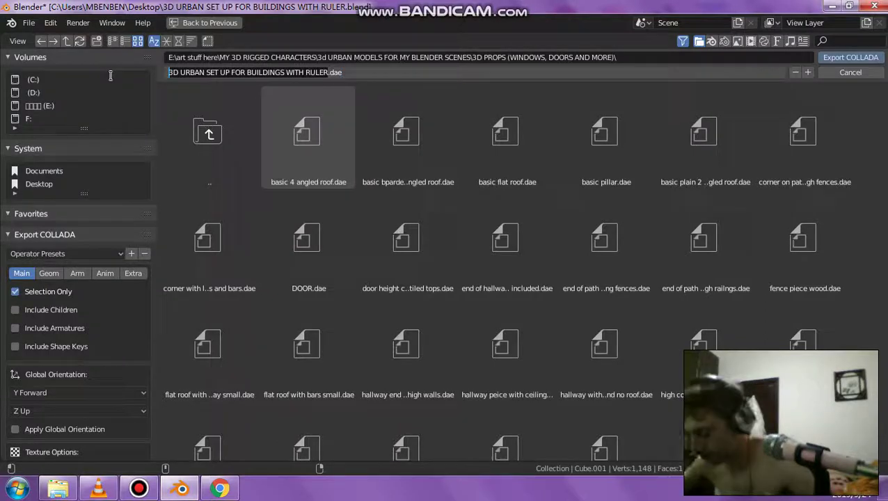
type("low corne")
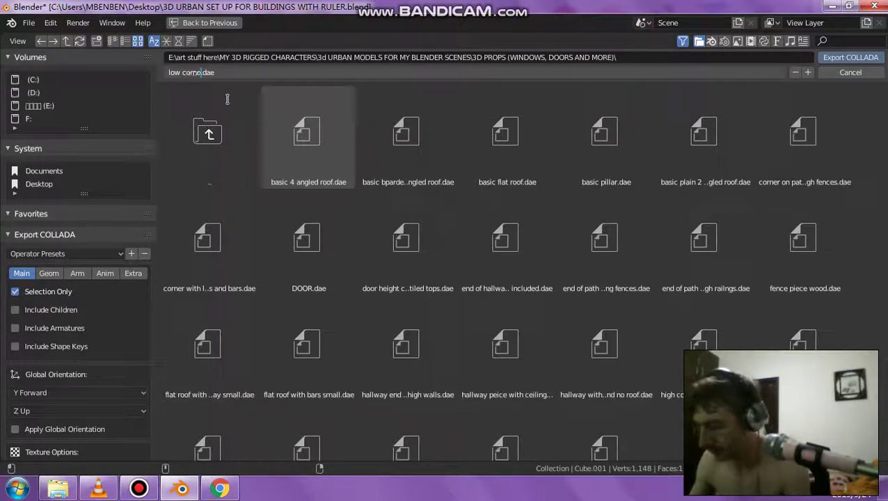
type("r walls with")
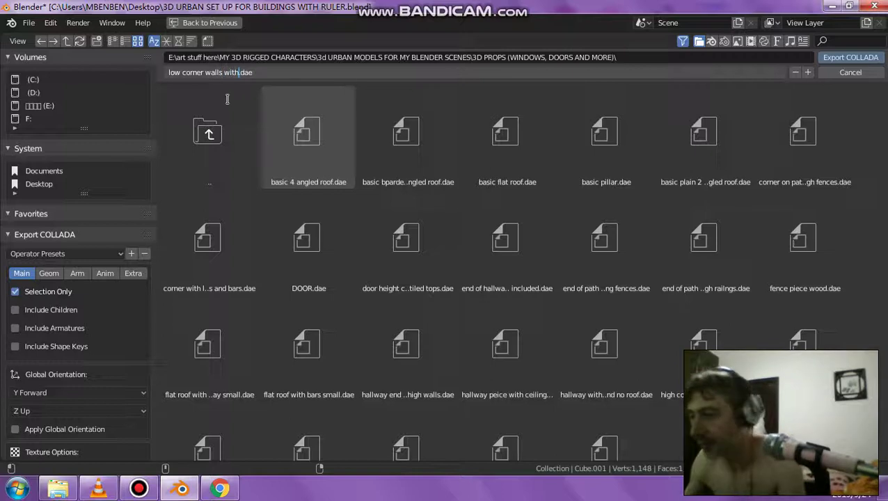
key("BackSpace")
key("BackSpace")
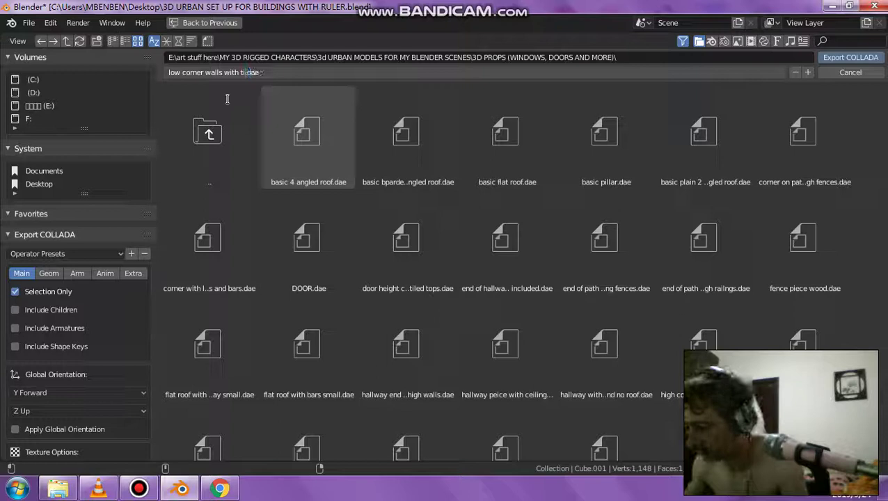
type("top")
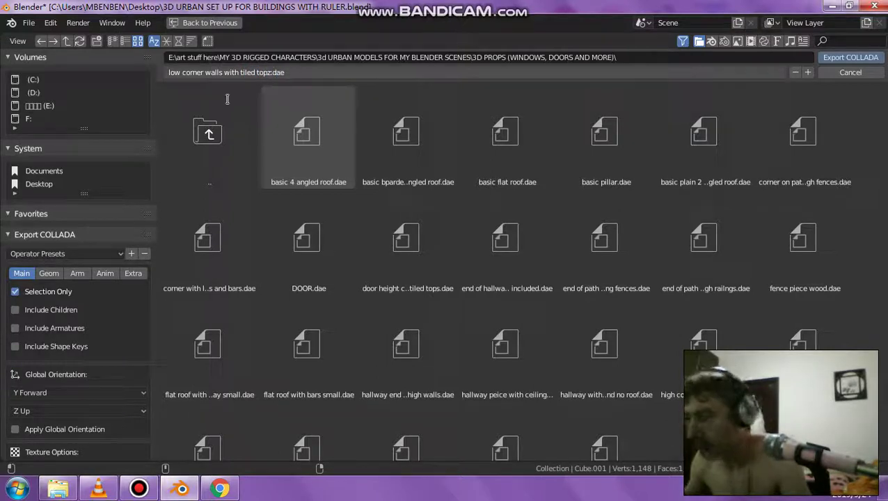
type("z")
key("BackSpace")
type("s")
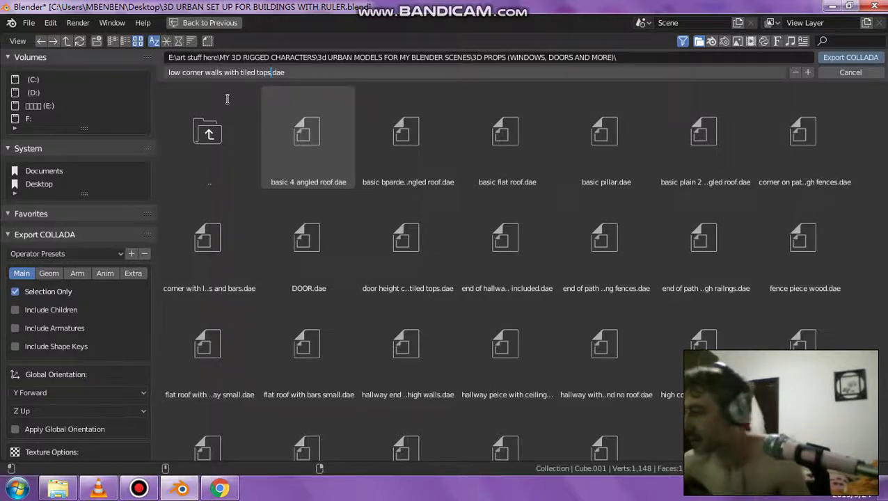
Export the selected walls to the COLLADA file and look around the corner wall
left_click(831, 56)
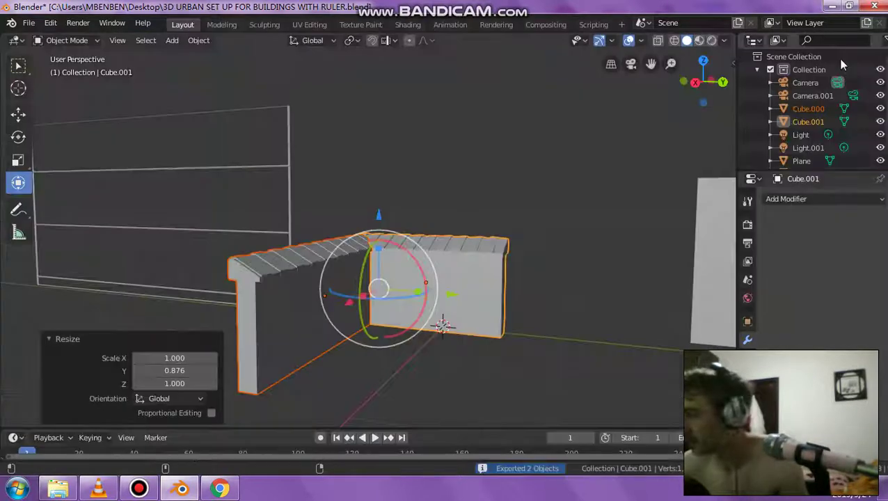
middle_click_drag(478, 231, 417, 324)
scroll(295, 293, "up", 2)
scroll(453, 270, "down", 1)
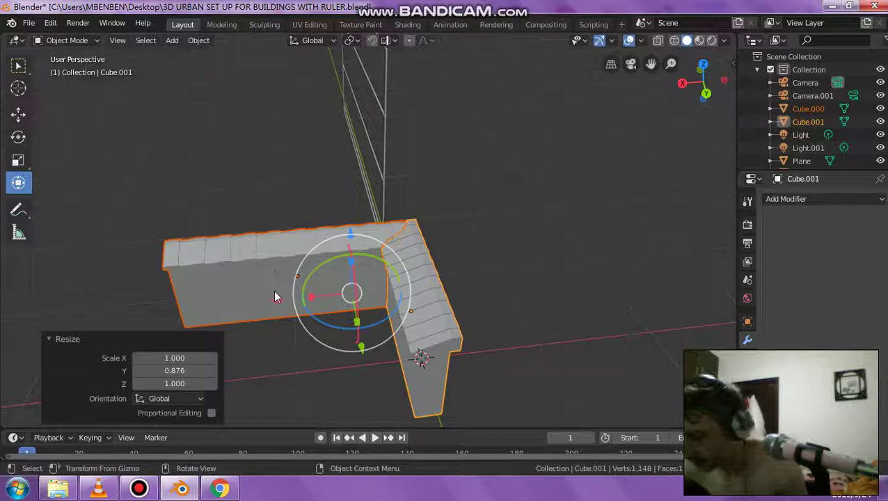
middle_click_drag(417, 306, 388, 306)
Rescale the corner wall's width along X, adjusting it three times
key("s")
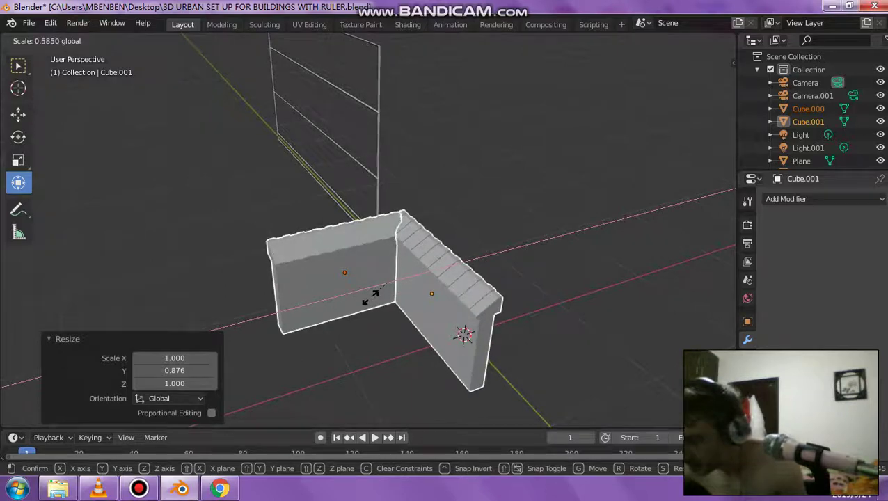
key("x")
left_click(559, 227)
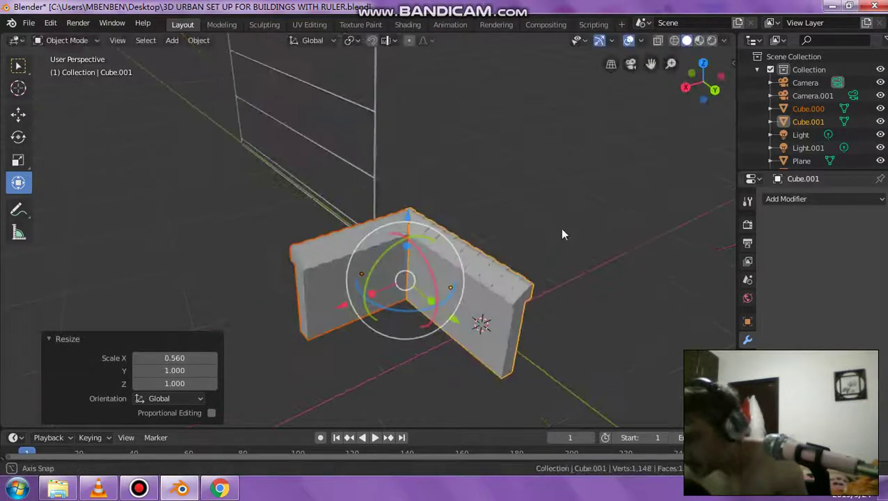
middle_click_drag(560, 228, 586, 231)
key("s")
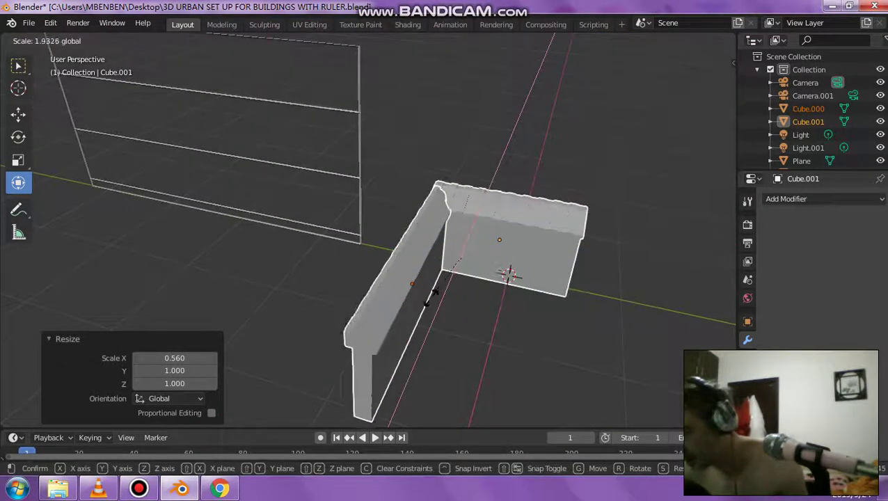
key("x")
left_click(459, 282)
middle_click_drag(459, 282, 424, 248)
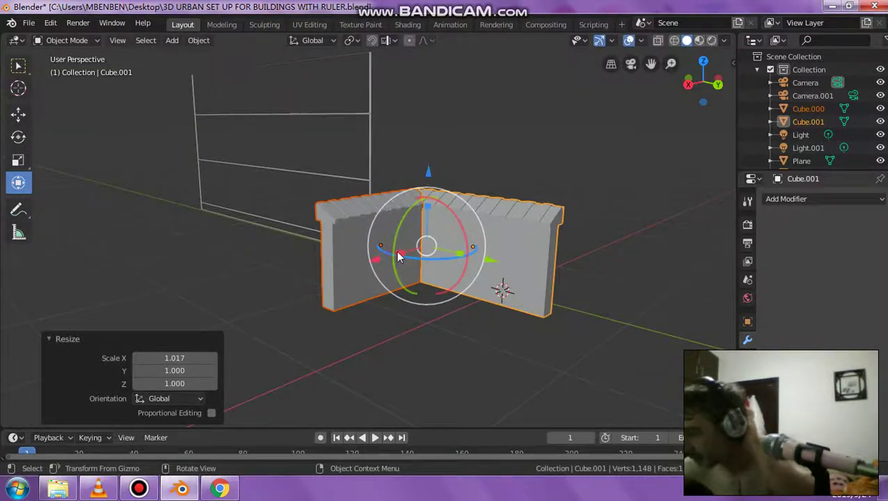
key("s")
key("x")
left_click(398, 255)
middle_click_drag(398, 255, 455, 244)
Scale the wall to about half height along Z, then undo it
key("s")
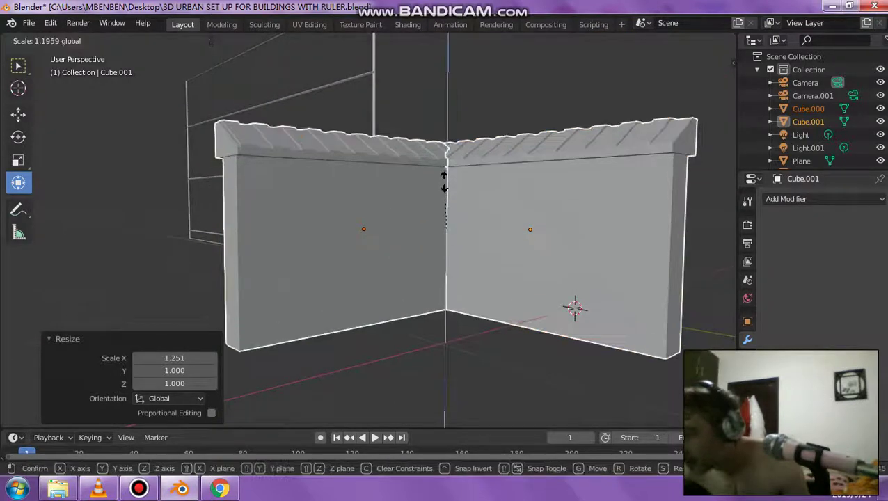
key("z")
left_click(443, 191)
left_click(446, 282)
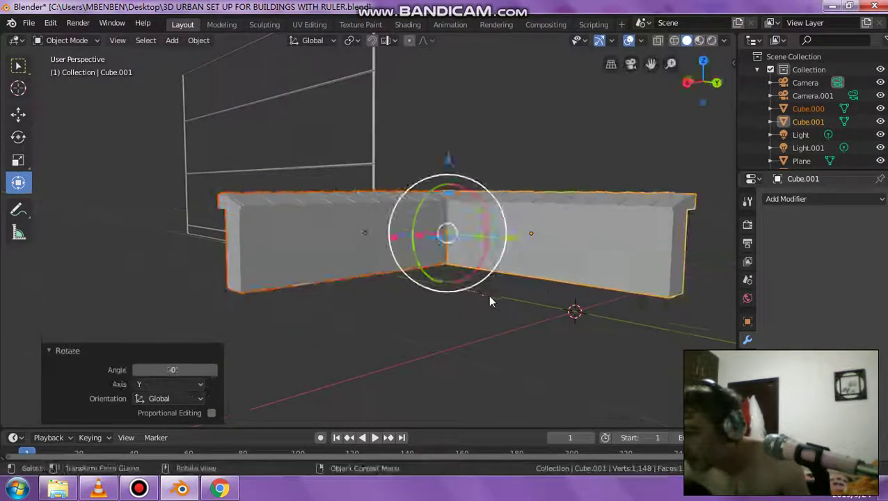
middle_click_drag(490, 300, 505, 292)
key("ctrl+z")
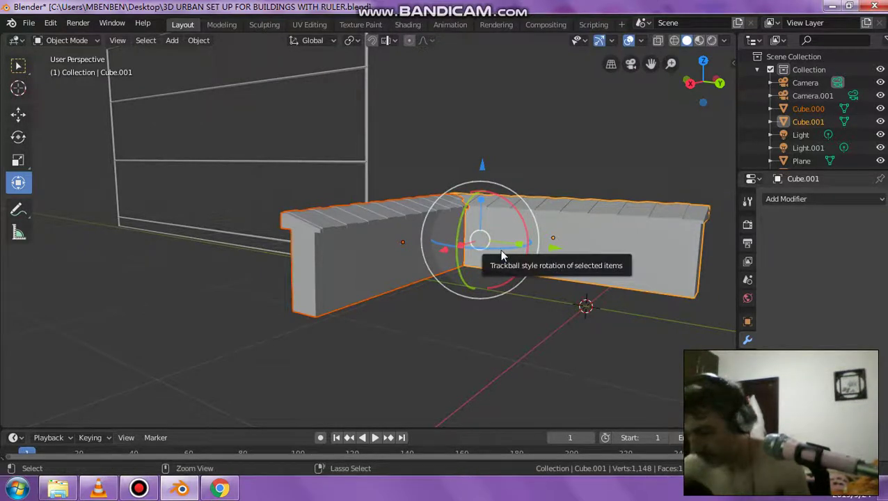
Lower the wall with the Z scale handle to 0.872, then deselect it
middle_click_drag(502, 256, 521, 238)
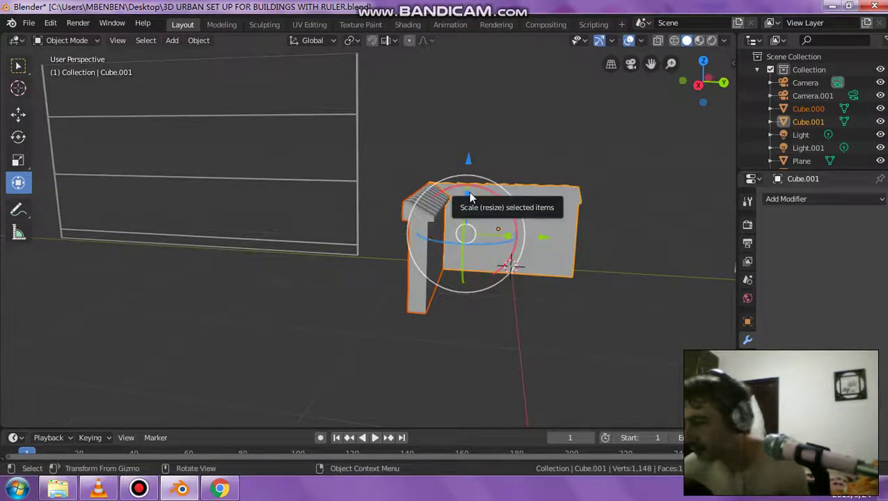
left_click_drag(470, 197, 468, 207)
middle_click_drag(468, 206, 461, 207)
mouse_move(461, 206)
left_mouse_down()
mouse_move(458, 196)
mouse_move(458, 205)
left_mouse_up()
middle_click_drag(458, 205, 453, 252)
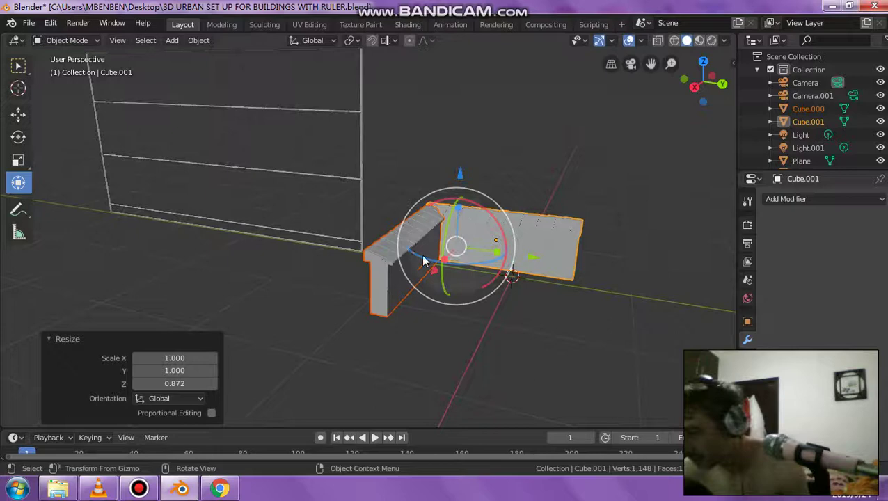
left_click(510, 190)
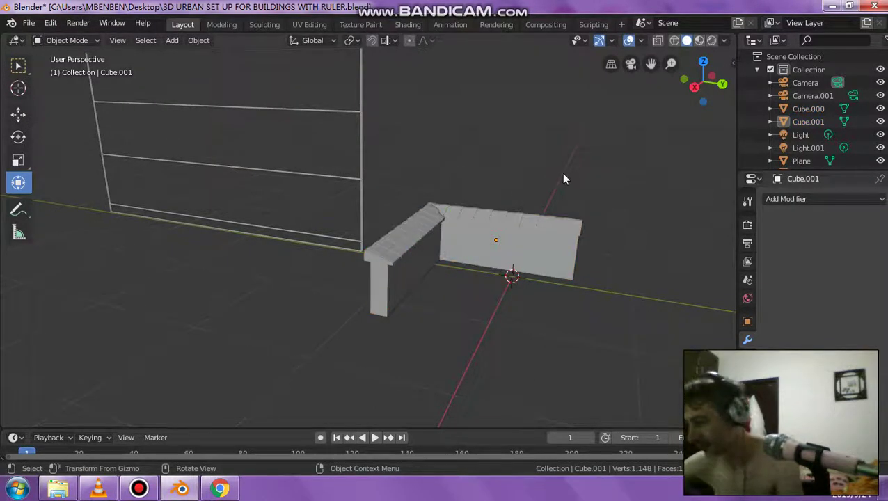
middle_click_drag(523, 177, 534, 202)
Delete the extra plane and the wireframe plane on the right
left_click(590, 199)
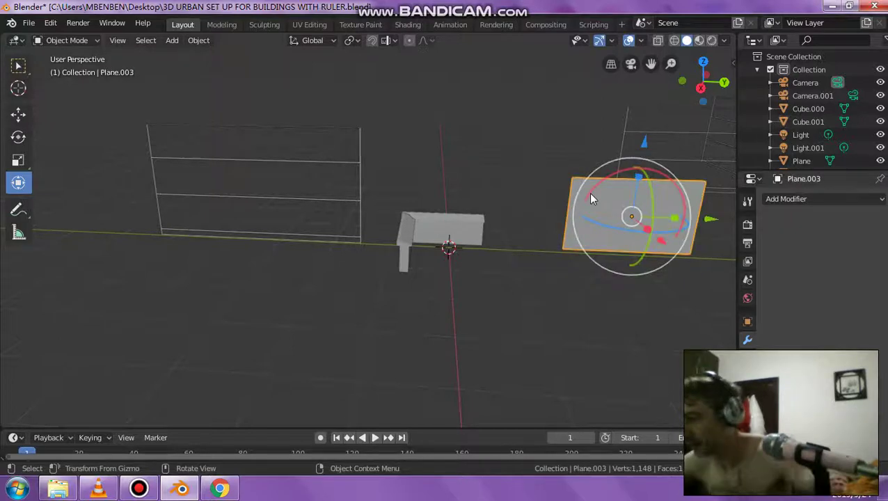
key("Delete")
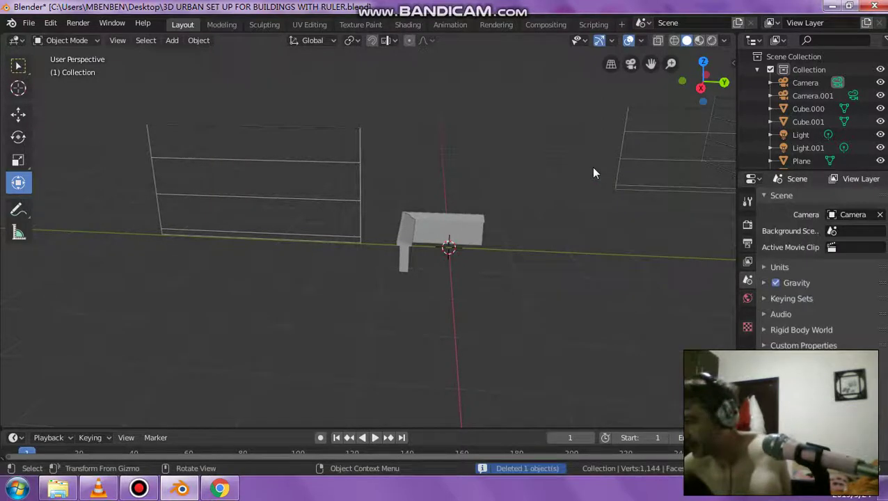
left_click(630, 144)
key("Delete")
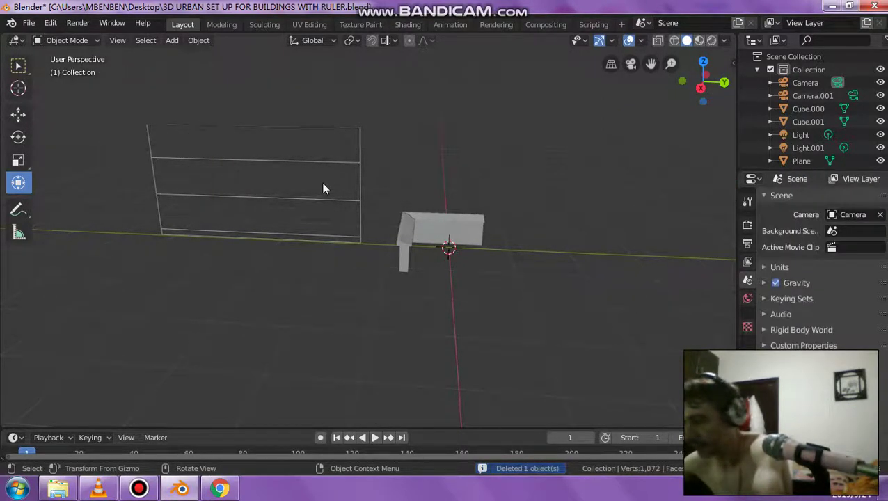
Select the ruler frame, inspect it beside the wall, and switch to Select Box
left_click(319, 163)
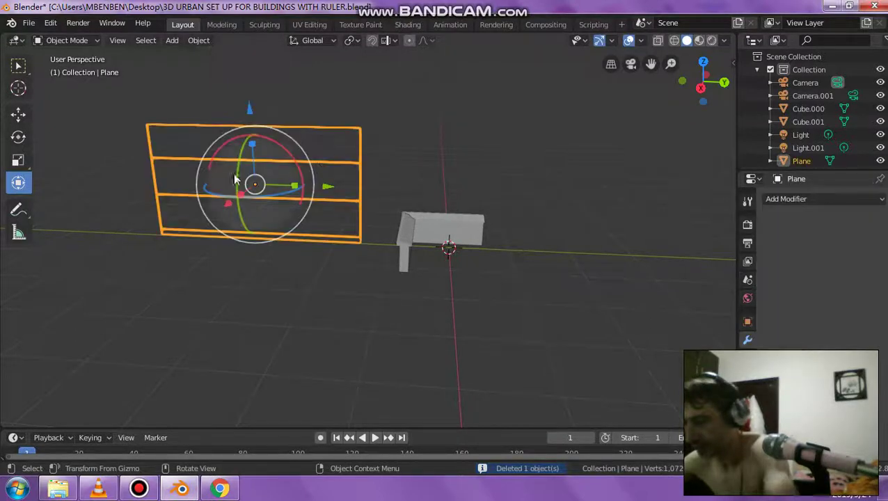
left_click(64, 235)
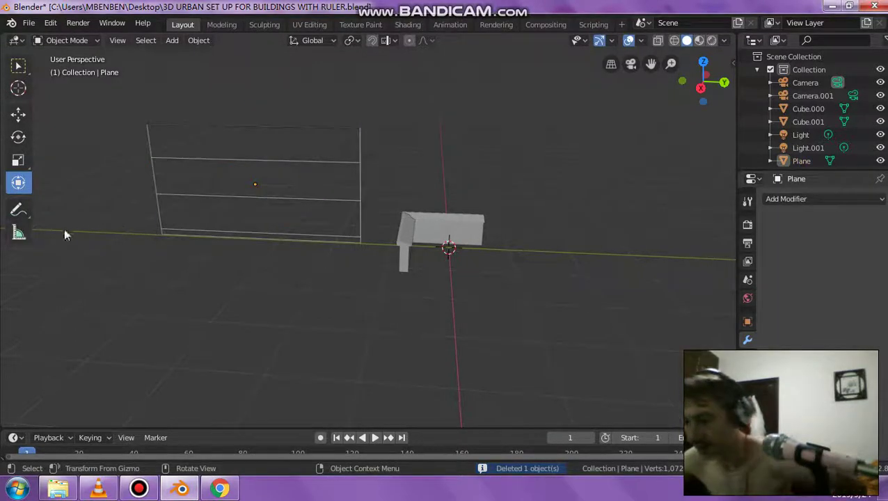
left_click(180, 199)
middle_click_drag(279, 200, 173, 138)
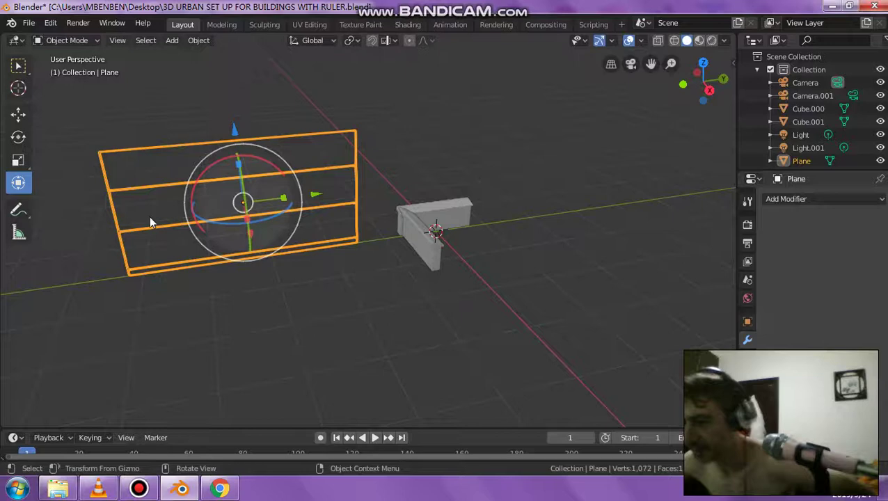
middle_click_drag(274, 176, 300, 179)
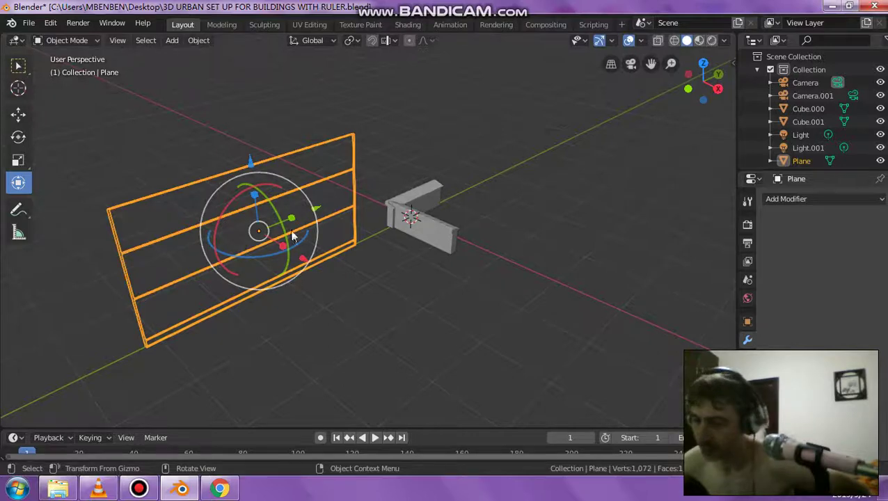
scroll(201, 331, "up", 4)
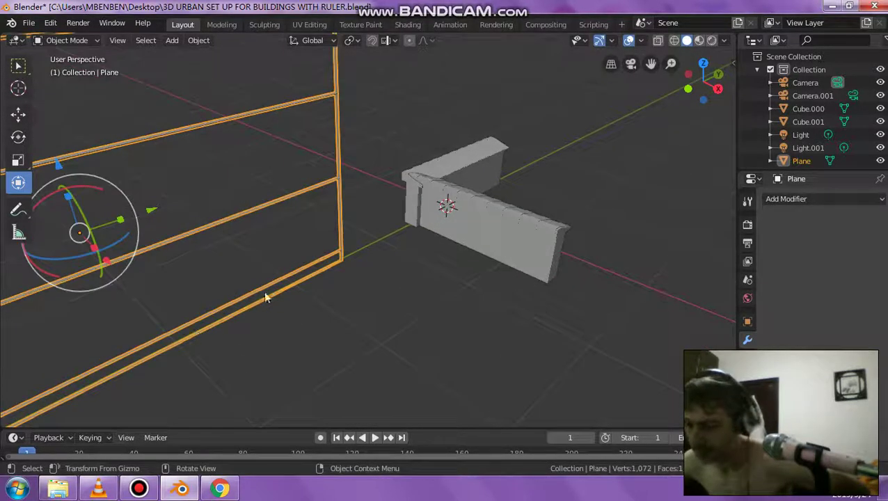
scroll(275, 278, "down", 3)
scroll(228, 279, "down", 1)
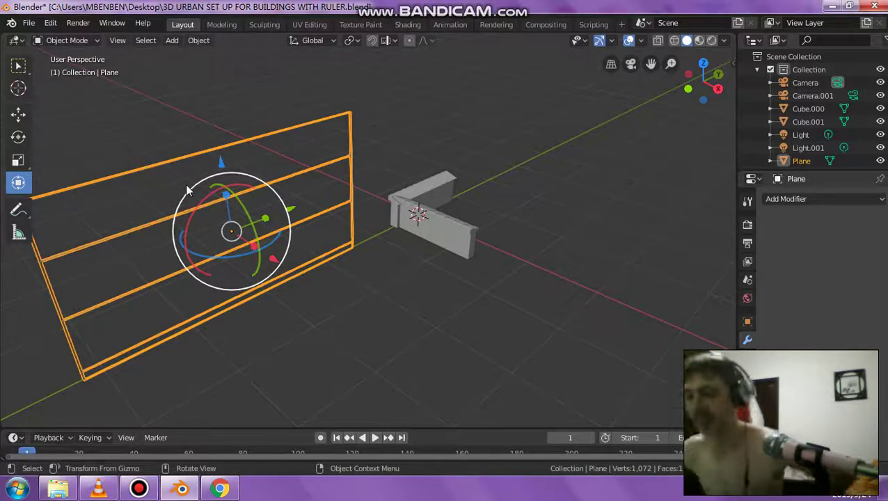
middle_click_drag(252, 200, 283, 152)
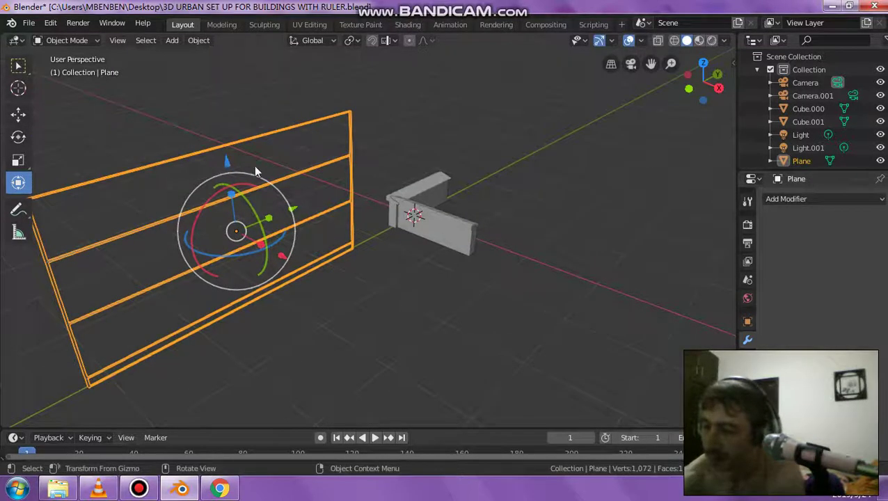
left_click(25, 69)
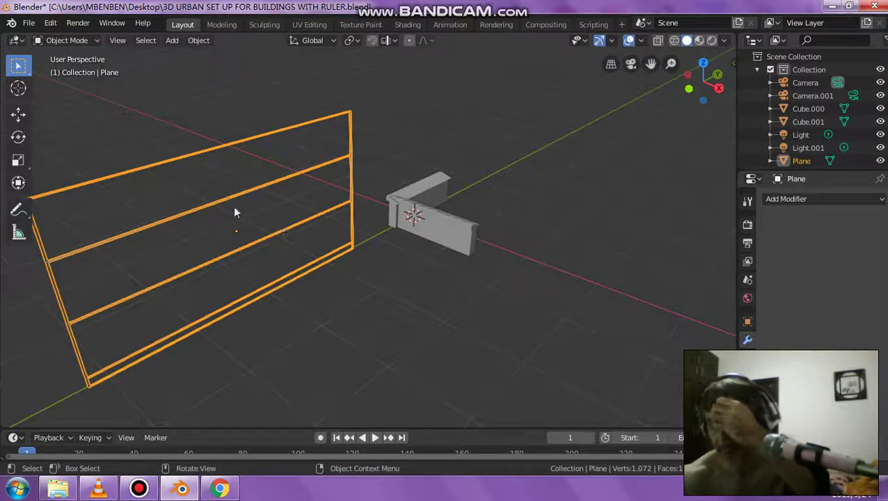
Delete the upright and horizontal pieces of the L-shaped wall
middle_click_drag(338, 220, 292, 214)
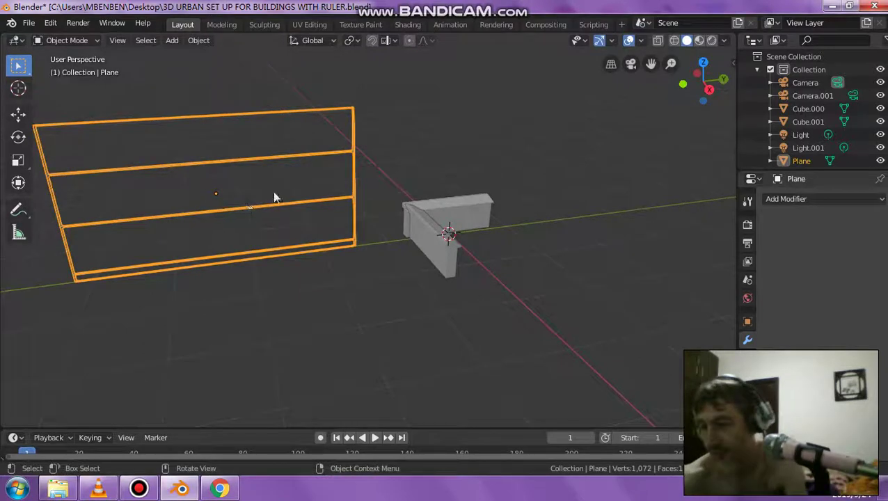
middle_click_drag(378, 218, 327, 215)
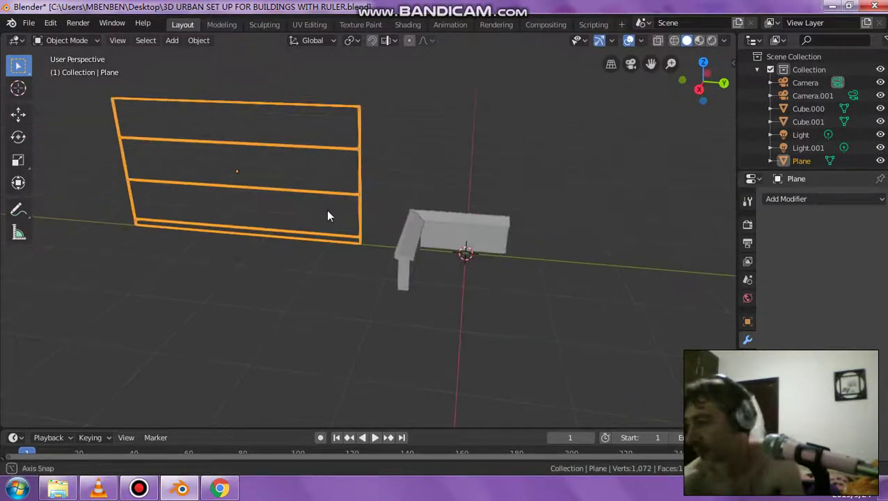
left_click(421, 226)
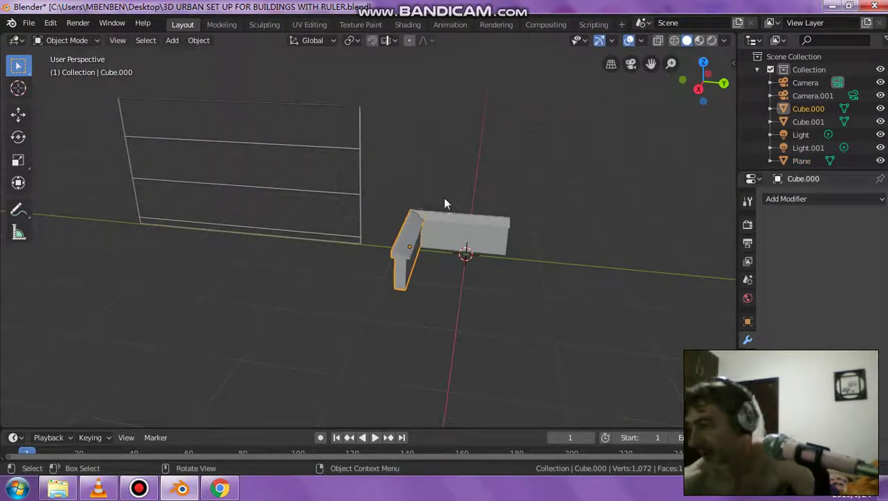
middle_click_drag(445, 203, 466, 216)
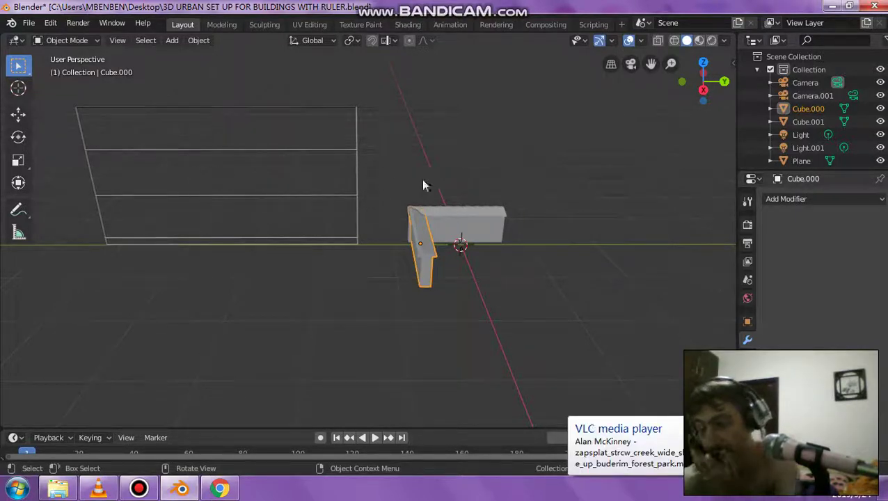
key("Delete")
left_click(449, 204)
key("Delete")
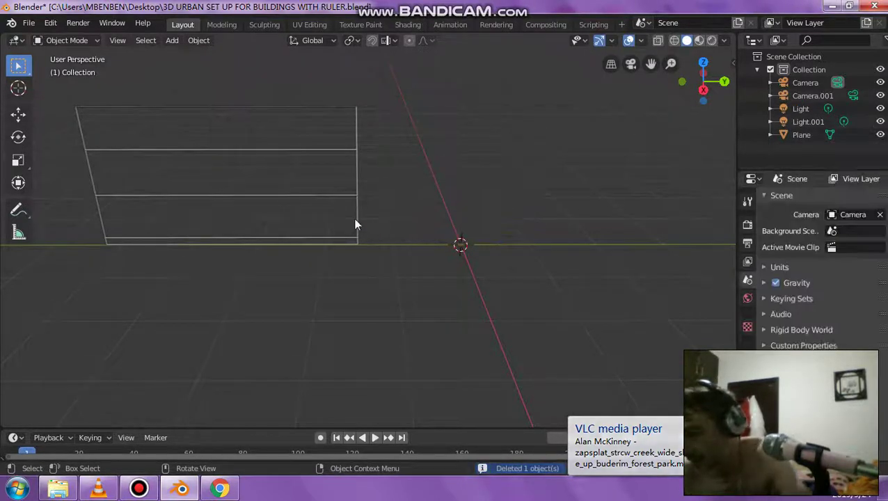
Move the ruler frame along Y to -0.0528 m near the origin
left_click(329, 197)
left_click(18, 113)
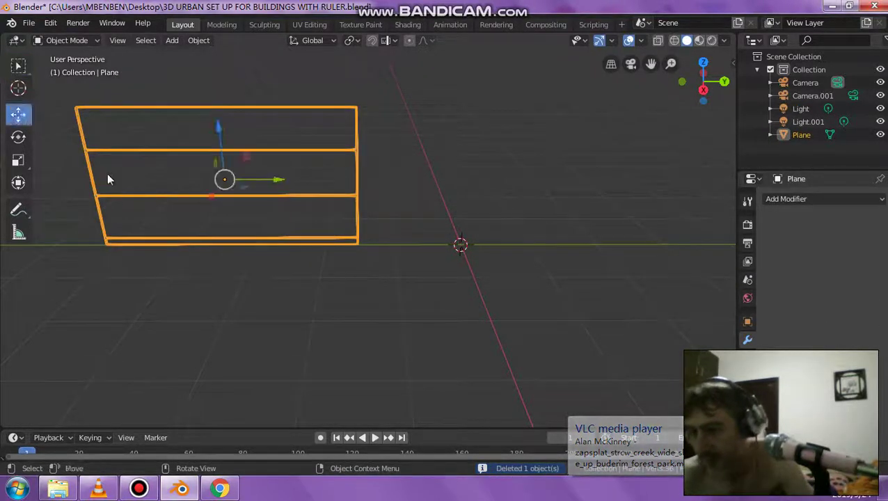
left_click_drag(262, 176, 512, 212)
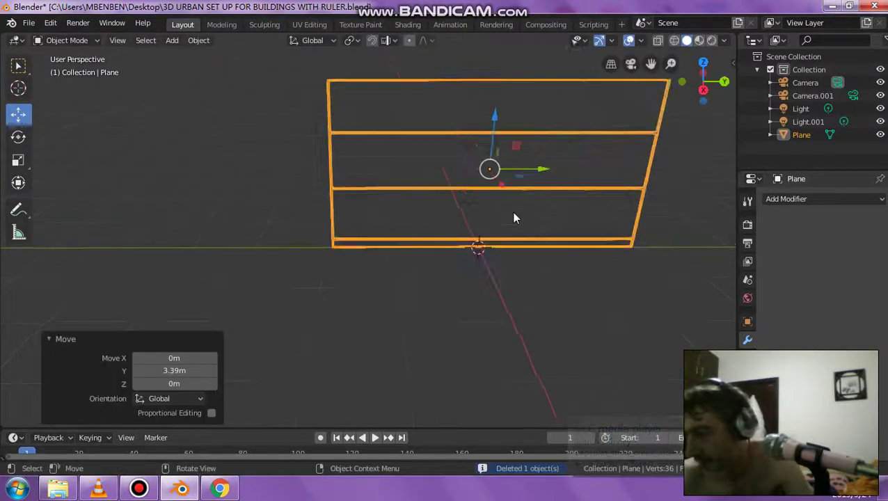
middle_click_drag(512, 211, 428, 293, "shift")
mouse_move(465, 250)
left_mouse_down()
mouse_move(475, 245)
mouse_move(441, 247)
mouse_move(454, 247)
mouse_move(455, 264)
left_mouse_up()
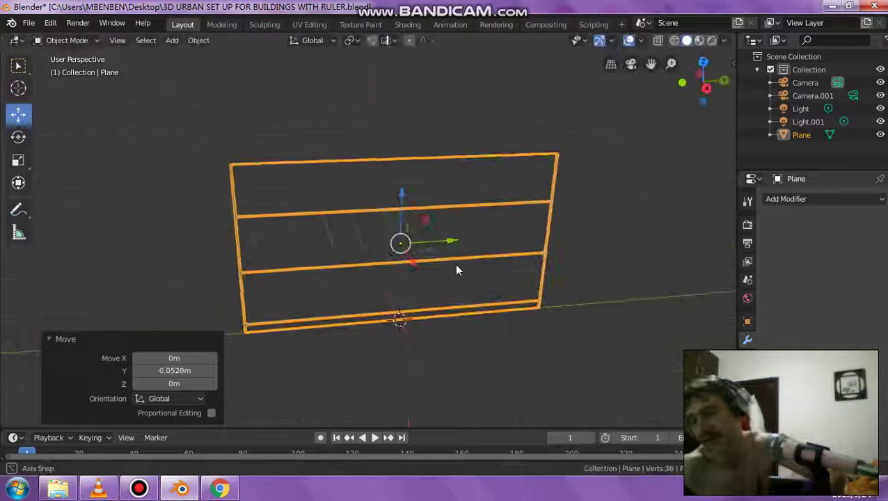
middle_click_drag(454, 263, 421, 273)
scroll(422, 273, "up", 2)
scroll(422, 277, "up", 2)
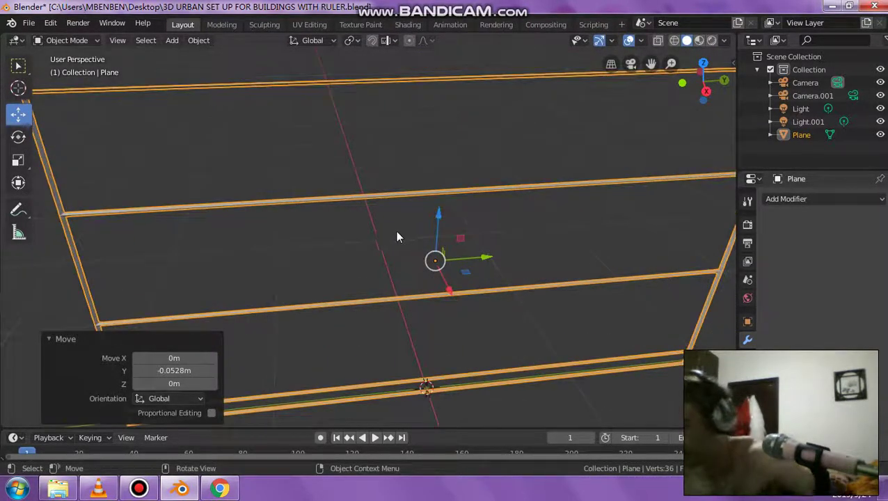
scroll(403, 230, "down", 5)
middle_click_drag(401, 217, 445, 223)
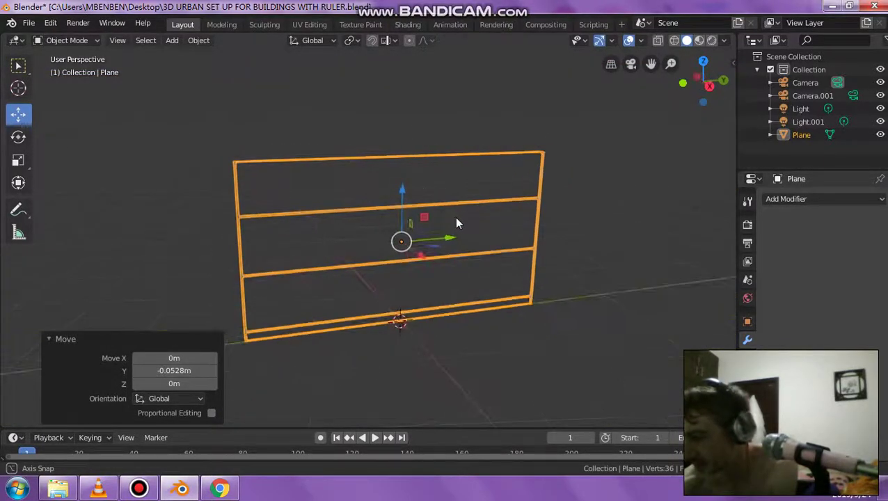
middle_click_drag(456, 223, 457, 223)
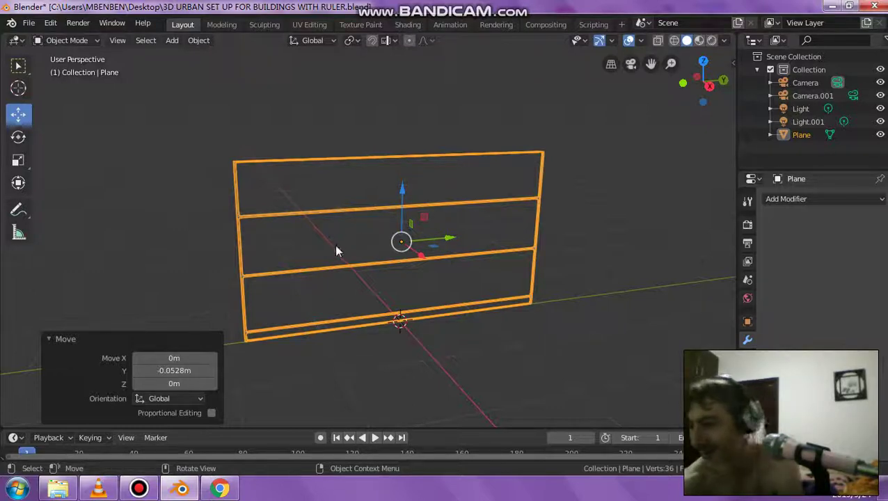
middle_click_drag(369, 235, 404, 251)
left_click(28, 23)
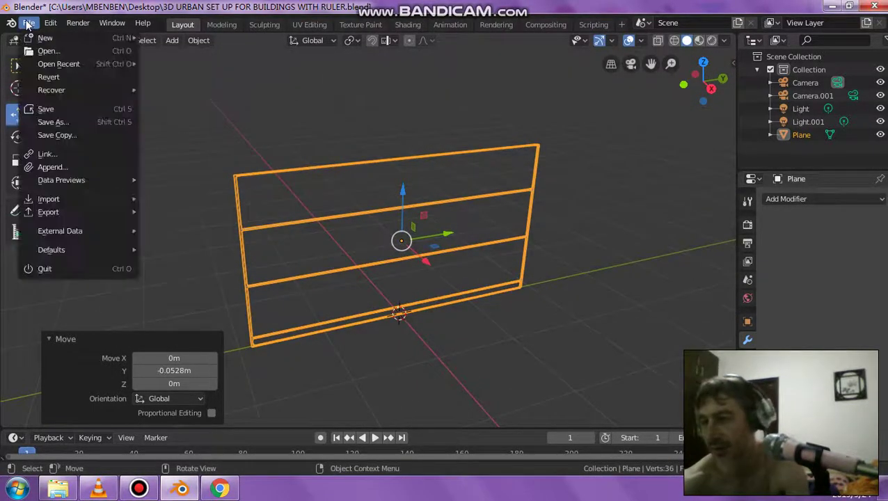
mouse_move(33, 39)
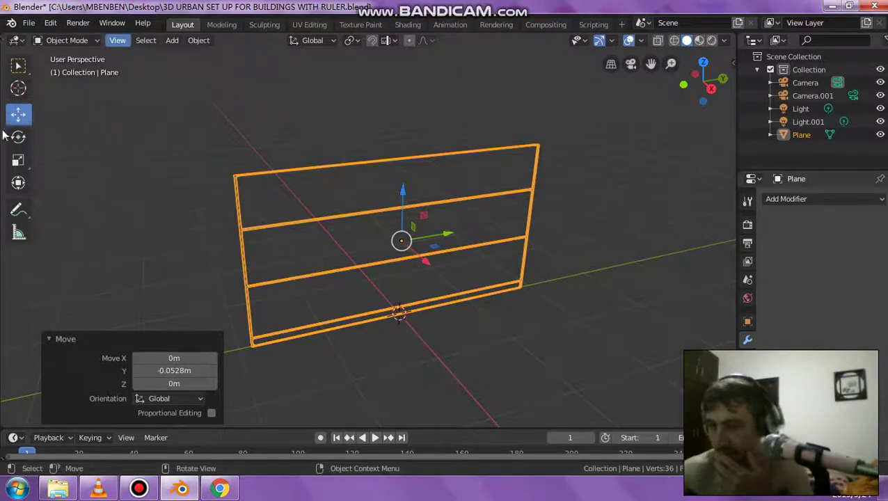
left_click(29, 22)
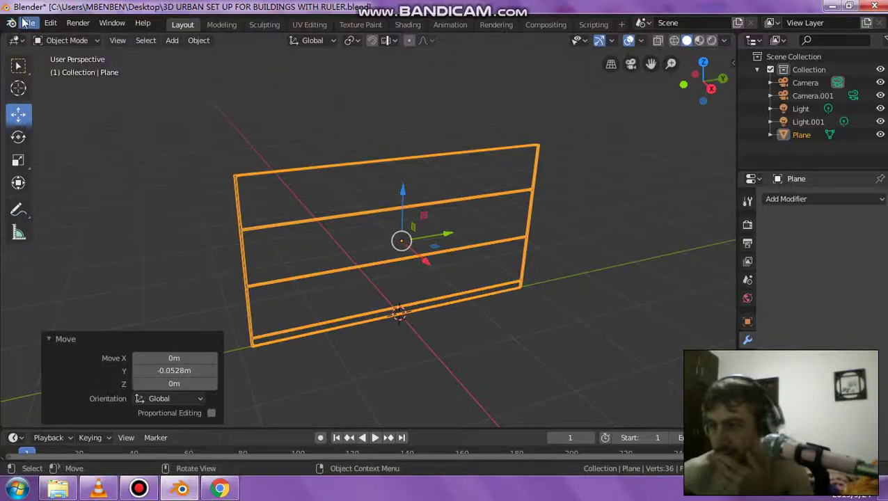
left_click(29, 23)
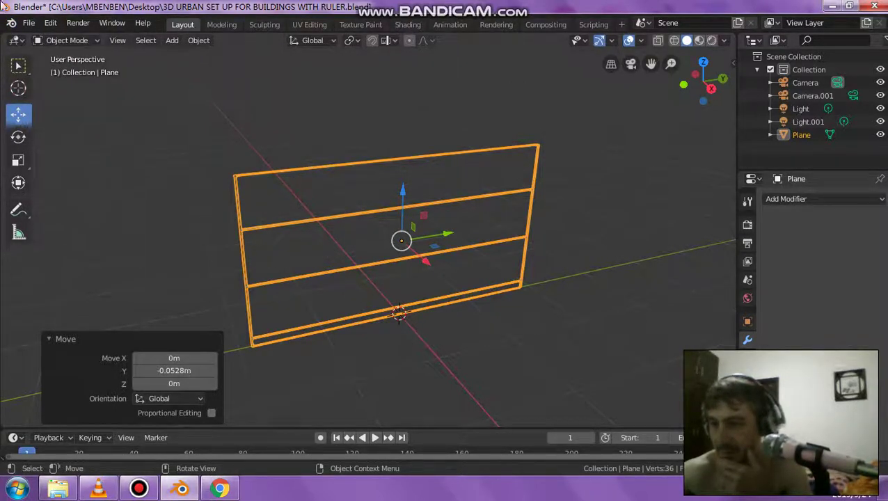
left_click(33, 22)
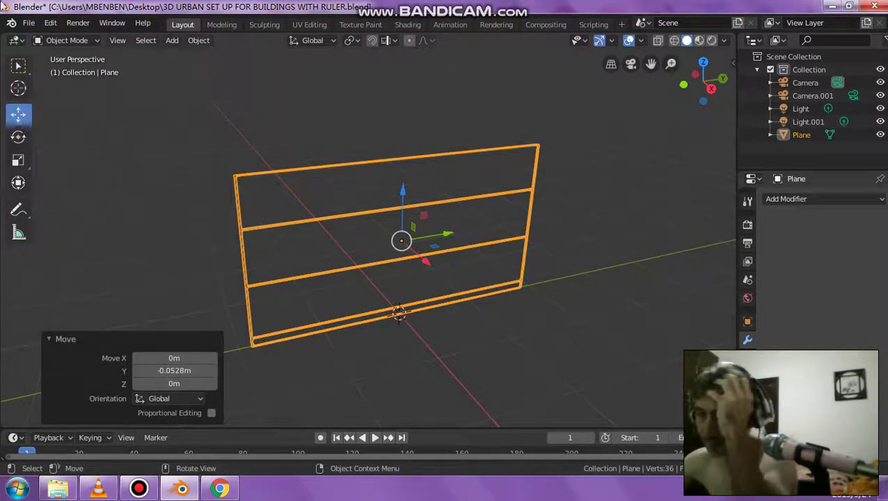
left_click(29, 24)
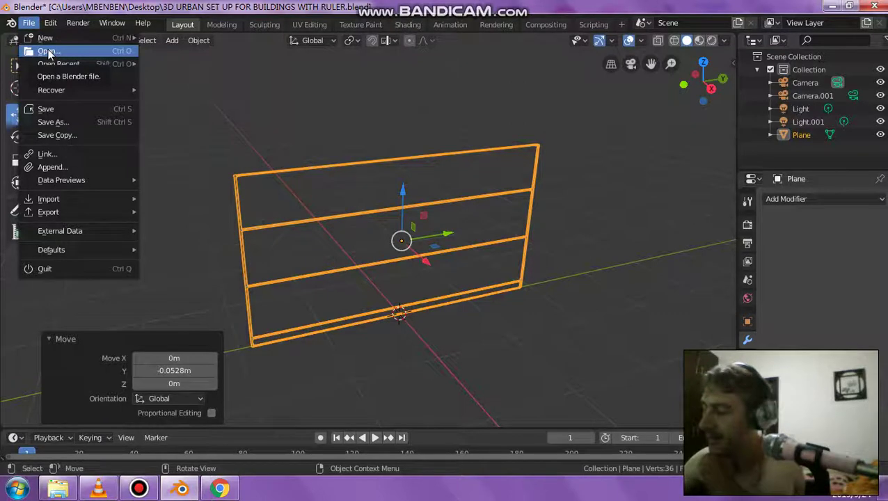
mouse_move(51, 23)
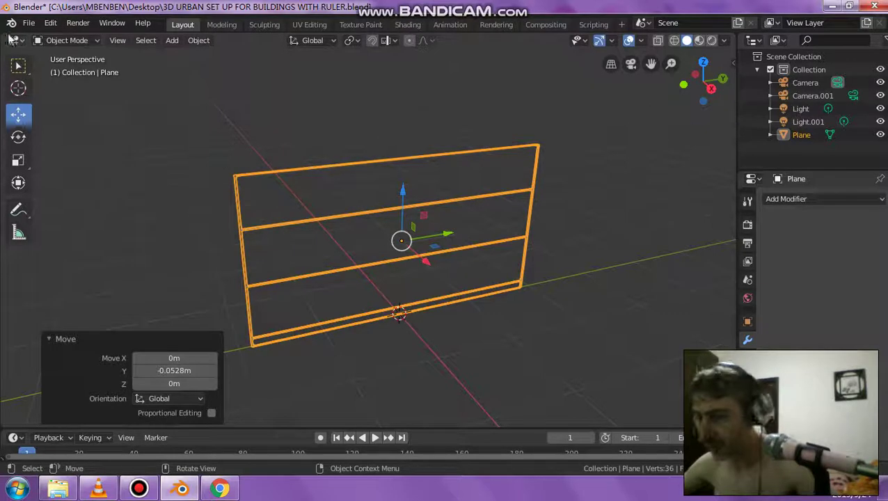
Discard changes and reopen '3D URBAN SET UP FOR BUILDINGS WITH RULER.blend'
left_click(29, 22)
mouse_move(104, 38)
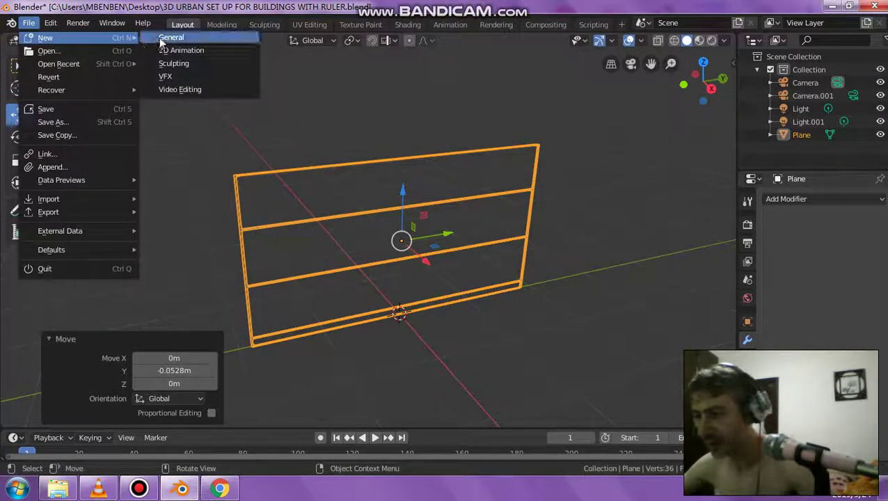
left_click(48, 51)
left_click(475, 261)
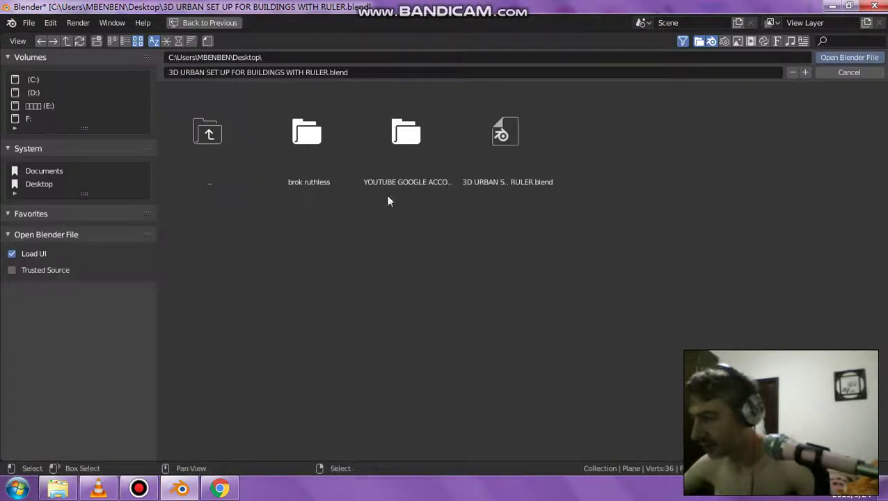
double_click(505, 182)
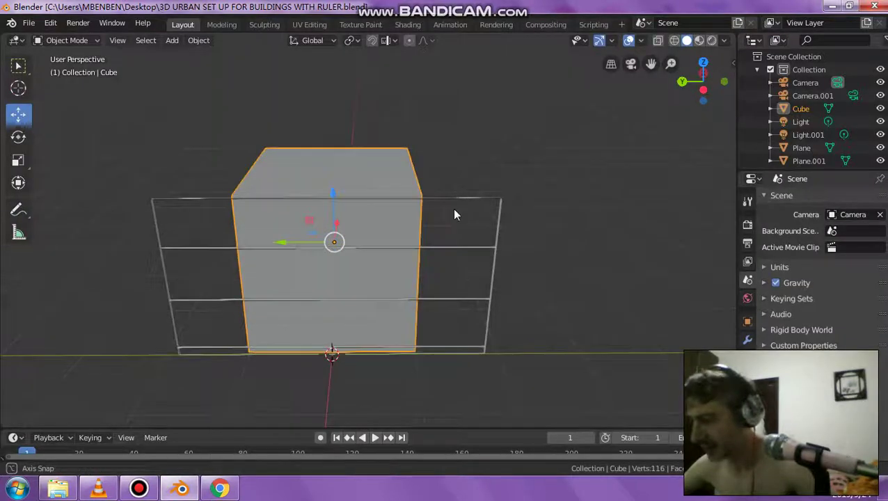
middle_click_drag(454, 215, 327, 194)
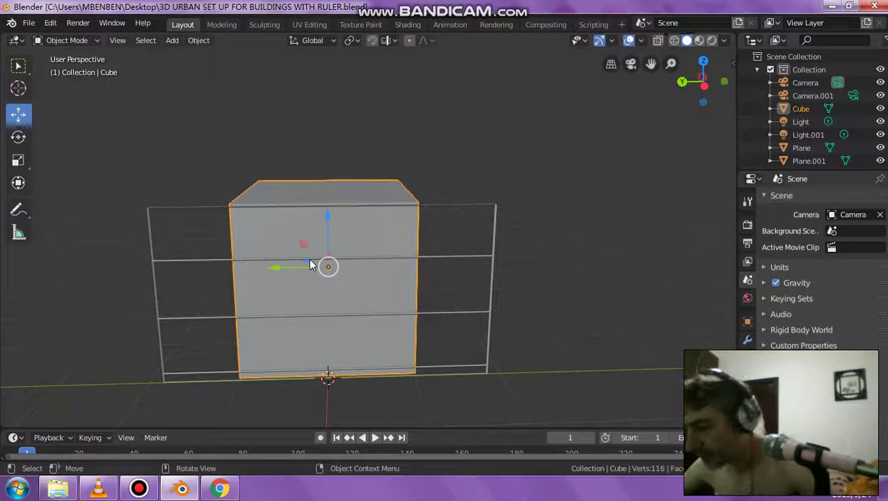
middle_click_drag(311, 247, 368, 245)
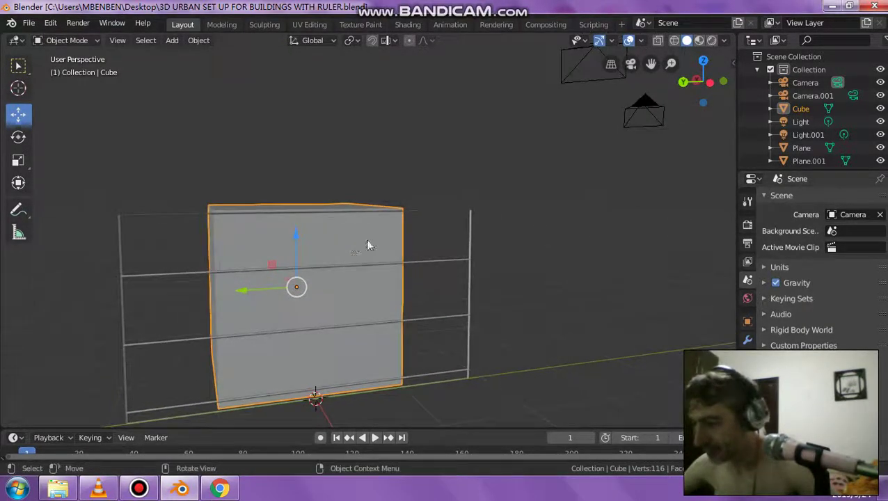
Move the ruler frame to the right of the box, then select the box
left_click(430, 264)
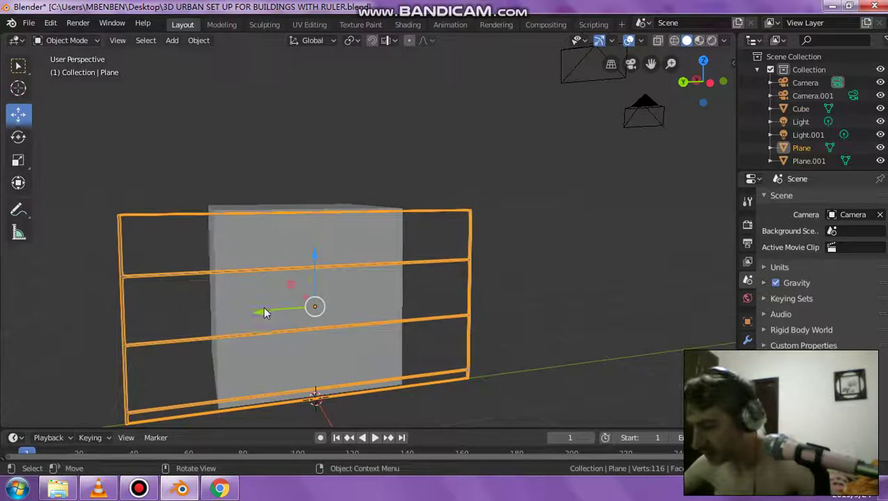
left_click_drag(263, 312, 496, 293)
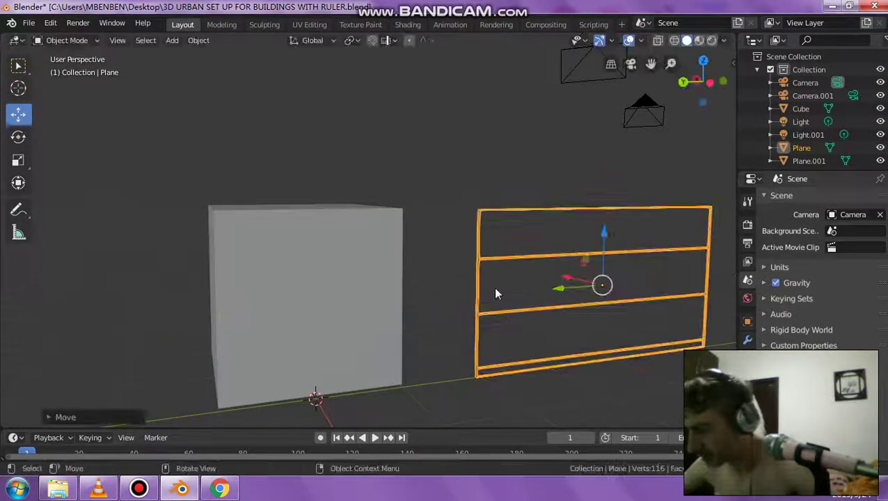
middle_click_drag(496, 293, 370, 272)
left_click(304, 273)
mouse_move(269, 253)
middle_mouse_down()
mouse_move(321, 259)
mouse_move(301, 254)
mouse_move(244, 271)
mouse_move(282, 254)
mouse_move(257, 254)
mouse_move(267, 255)
middle_mouse_up()
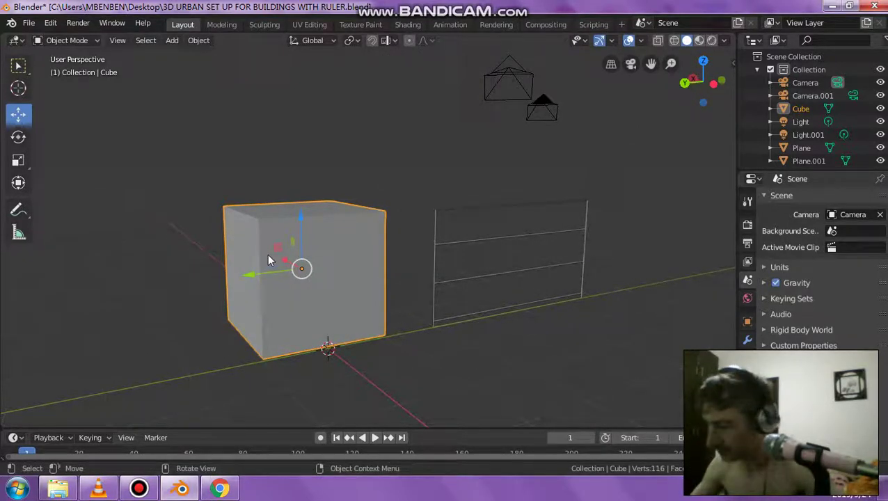
Undo a trial duplicate of the box and move the ruler frame further right
key("shift+d")
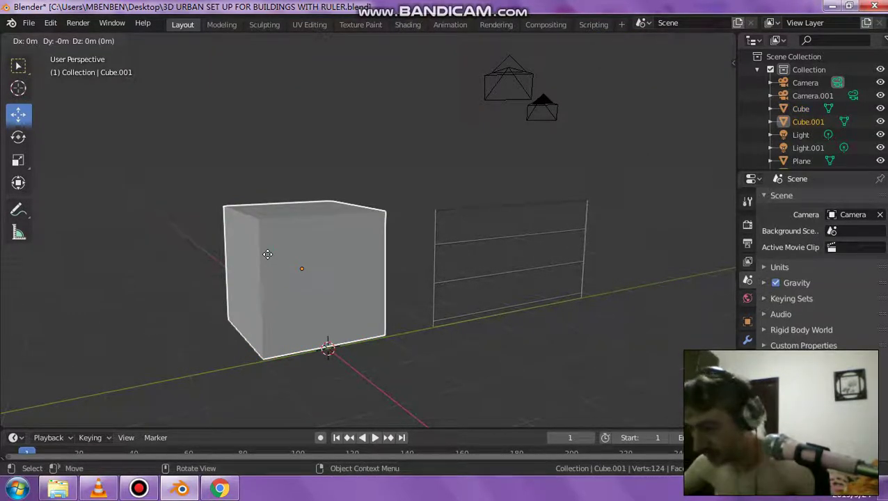
left_click(267, 254)
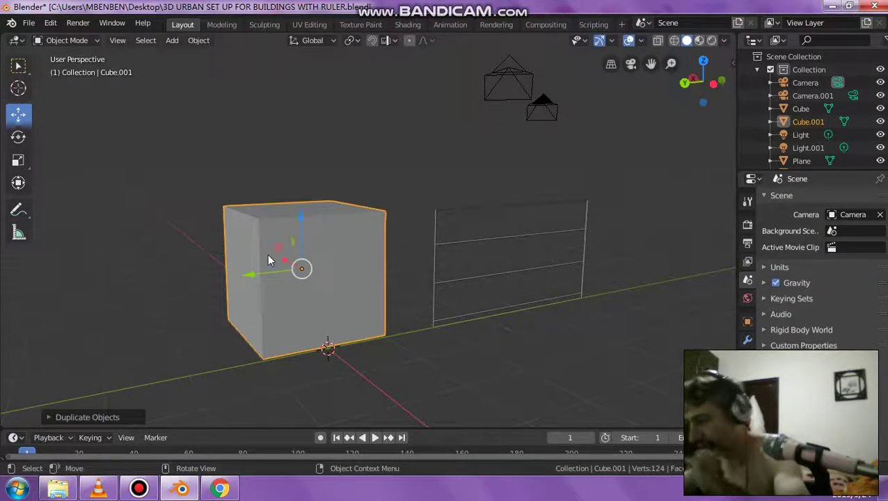
left_click(18, 160)
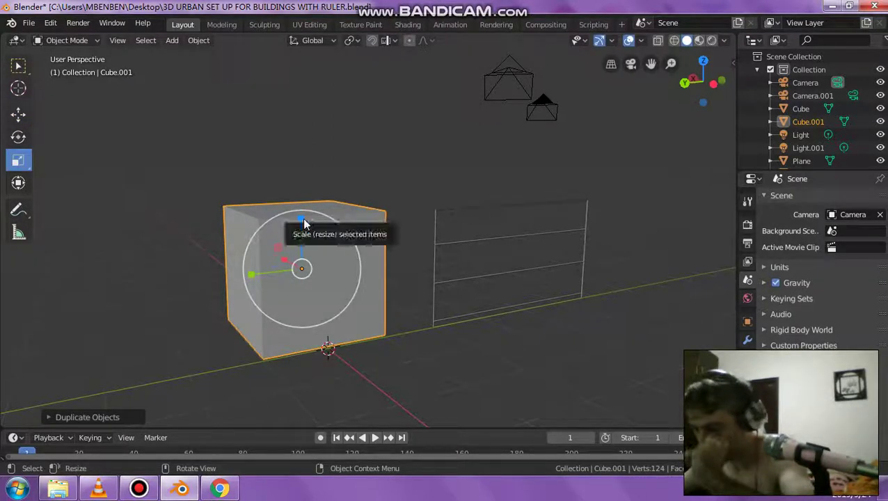
key("ctrl+z")
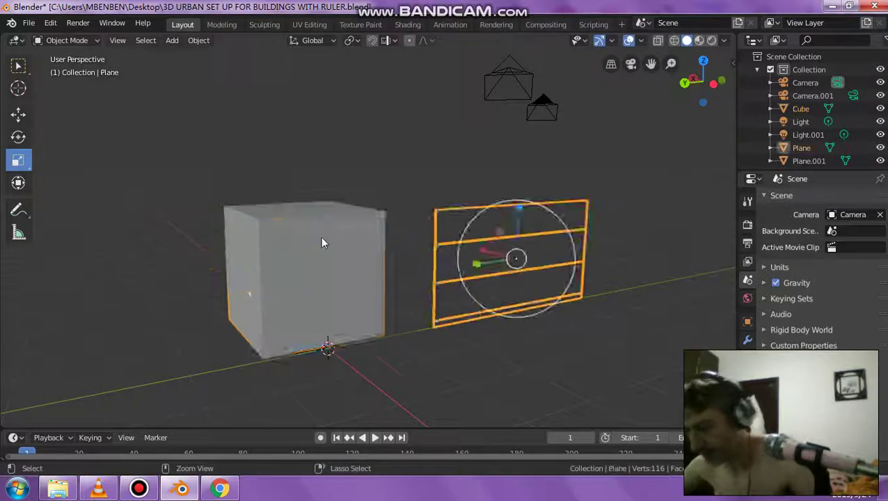
left_click(322, 239)
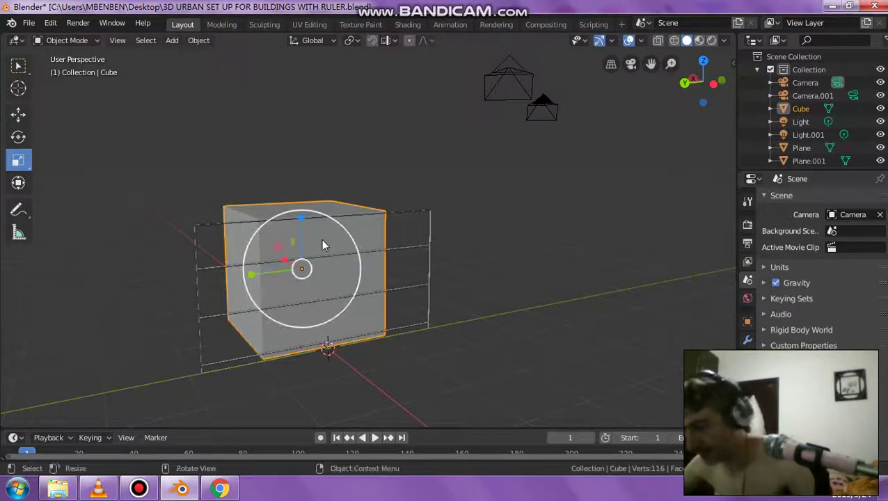
left_click(19, 114)
left_click(249, 272)
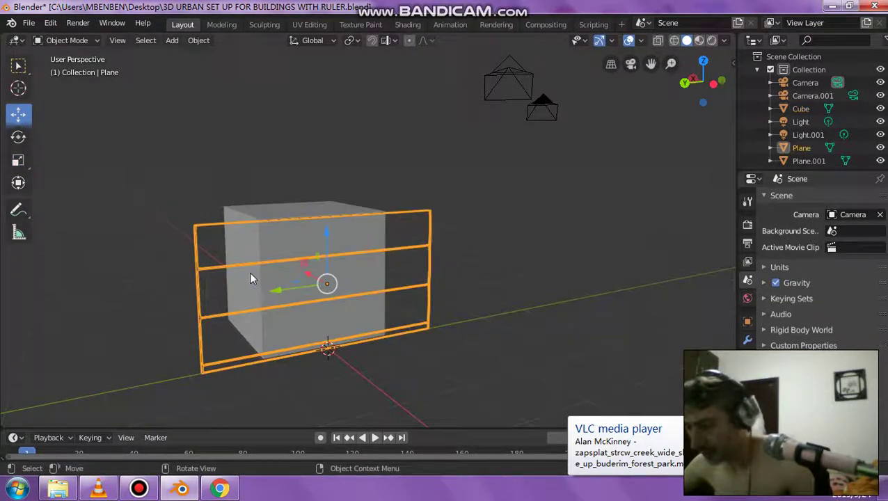
left_click_drag(297, 293, 462, 266)
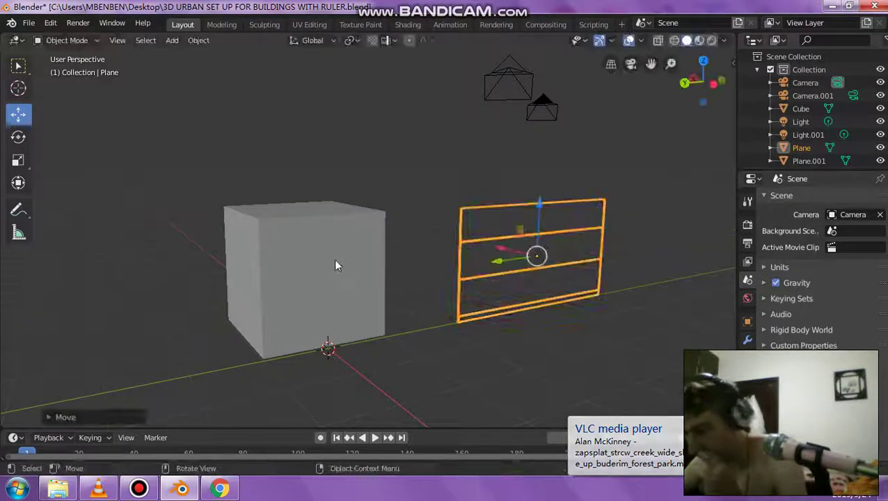
Scale the cube along one axis, then along Y, into a thin upright slab
left_click(333, 258)
mouse_move(333, 259)
middle_mouse_down()
mouse_move(339, 251)
mouse_move(331, 245)
middle_mouse_up()
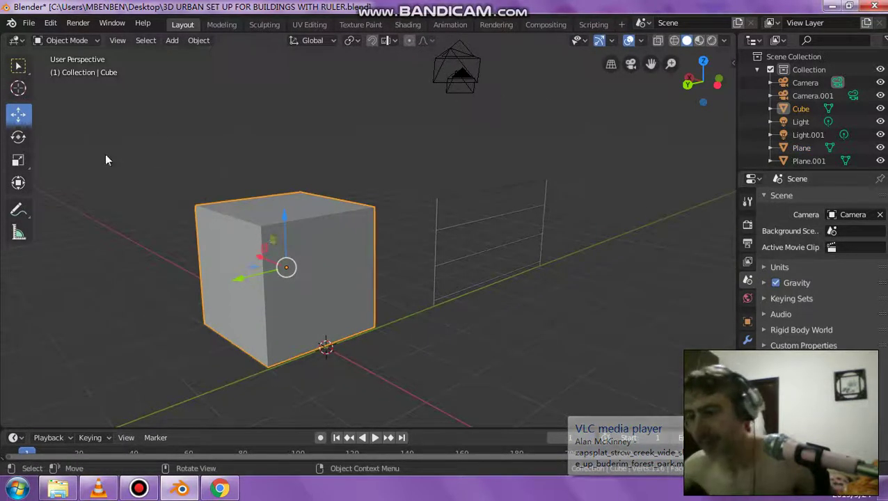
left_click(18, 160)
left_click_drag(253, 277, 279, 279)
middle_click_drag(360, 279, 293, 267)
scroll(344, 276, "up", 2)
left_click_drag(234, 289, 235, 290)
In Edit Mode with edge select, select the slab's two long top edges
left_click(68, 40)
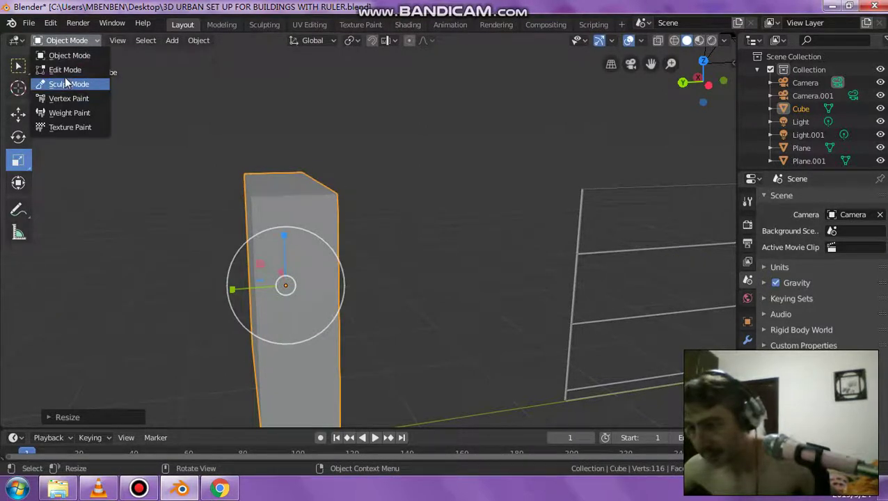
left_click(66, 83)
left_click(67, 41)
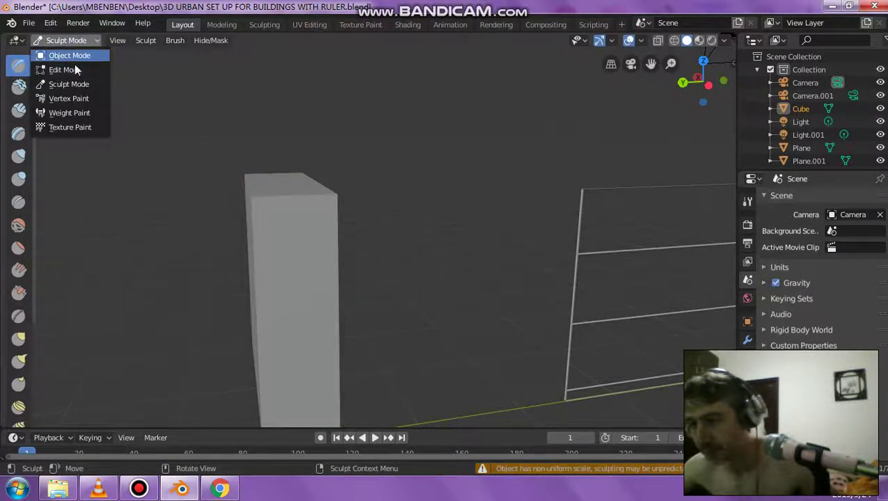
left_click(64, 70)
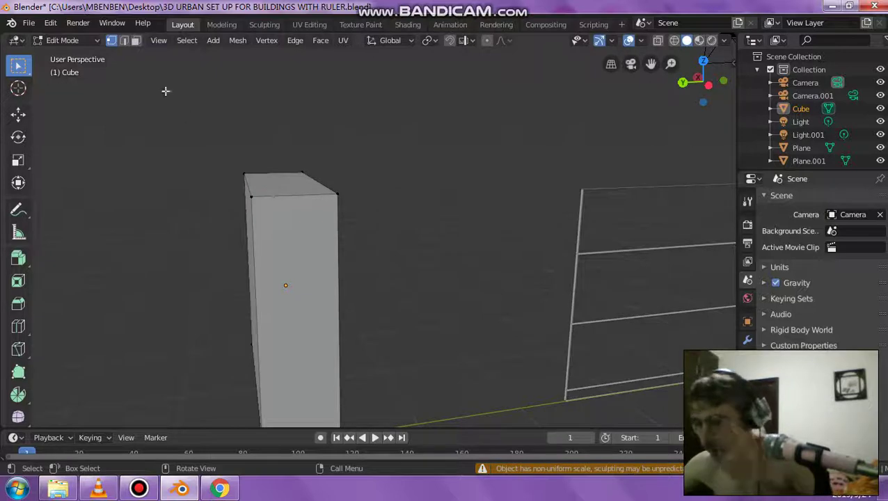
left_click(124, 40)
mouse_move(290, 194)
middle_mouse_down()
mouse_move(311, 213)
mouse_move(188, 215)
mouse_move(288, 210)
middle_mouse_up()
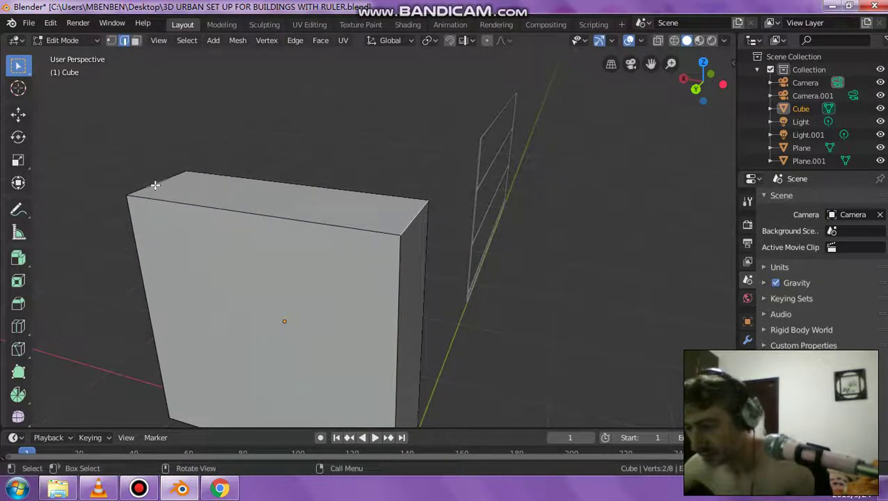
left_click(155, 185)
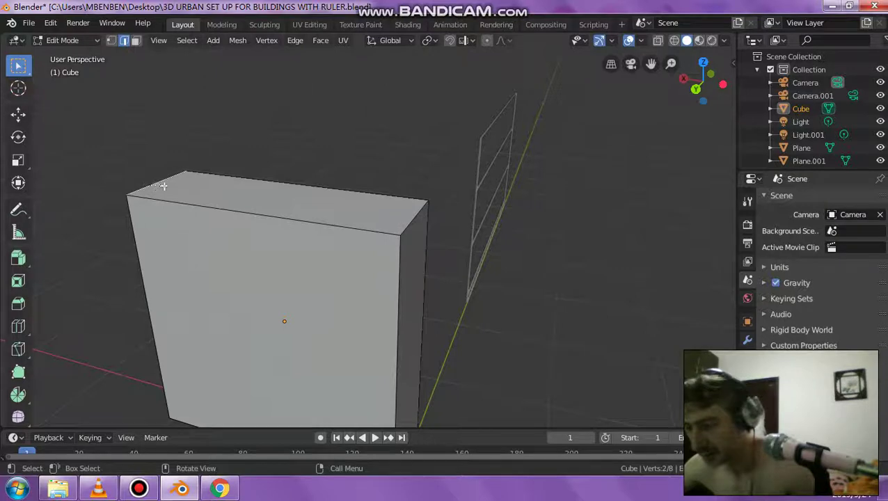
left_click(405, 228, "shift")
Bevel both top edges into flat chamfers, giving a gabled outline
middle_click_drag(405, 228, 167, 172)
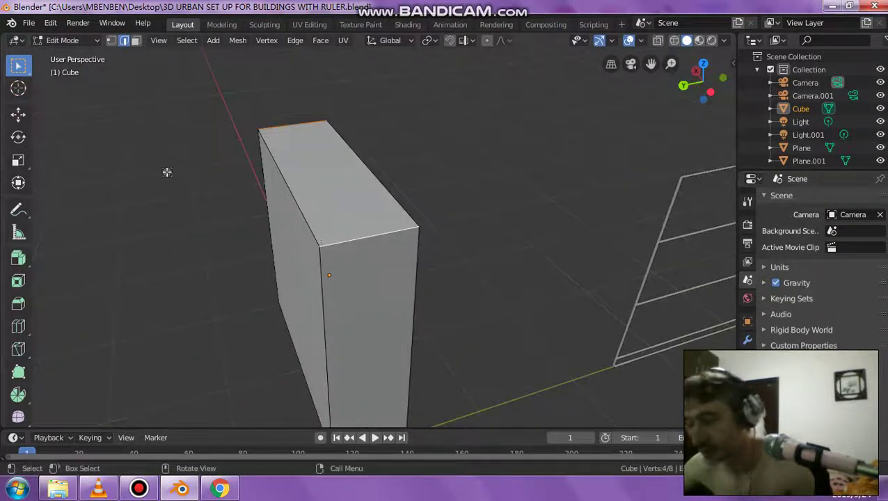
left_click(19, 304)
left_click_drag(391, 254, 398, 278)
middle_click_drag(434, 265, 381, 240)
mouse_move(381, 240)
left_mouse_down()
mouse_move(348, 213)
mouse_move(376, 244)
left_mouse_up()
middle_click_drag(408, 257, 369, 265)
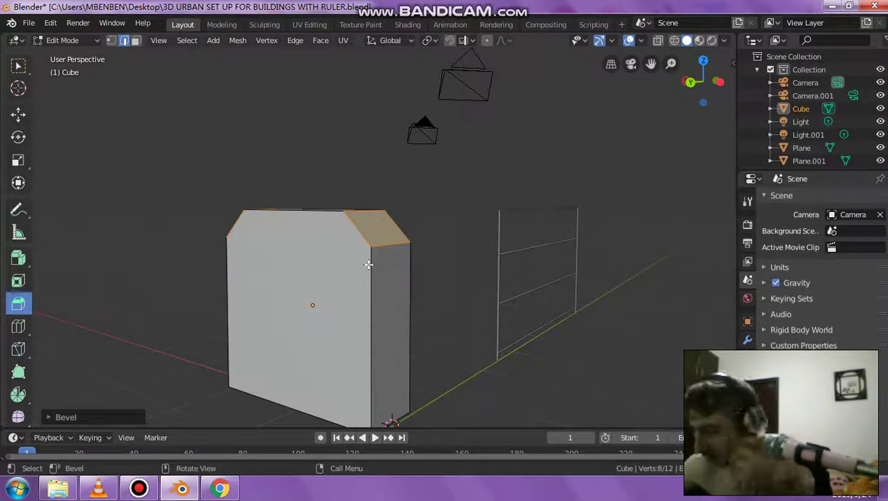
middle_click_drag(368, 264, 414, 270)
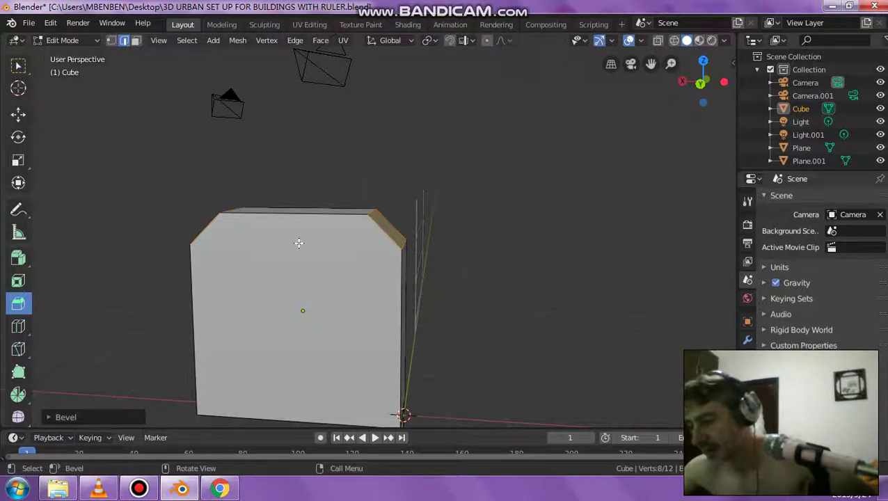
middle_click_drag(344, 258, 243, 226)
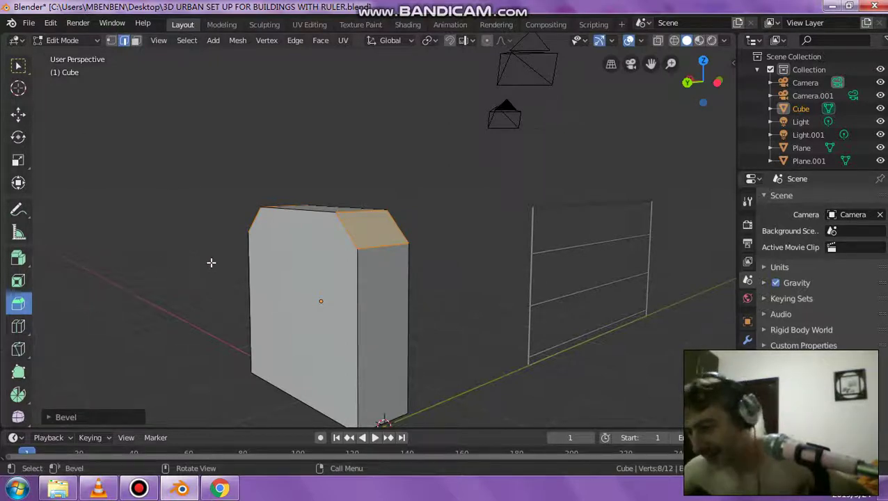
middle_click_drag(310, 287, 326, 261)
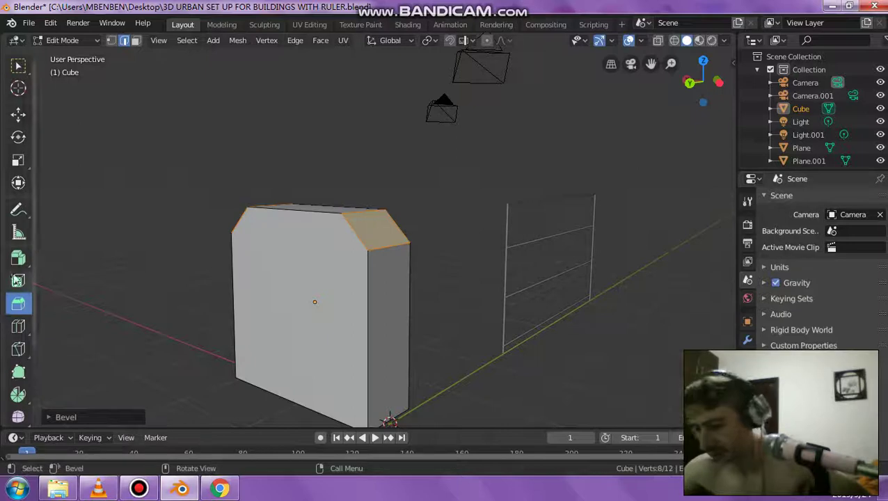
left_click(21, 326)
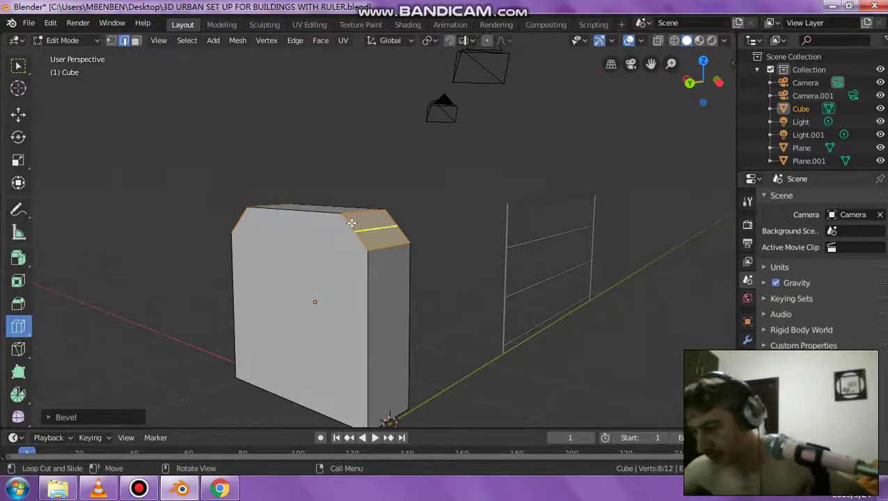
left_click(352, 222)
middle_click_drag(352, 222, 93, 192)
left_click(210, 229)
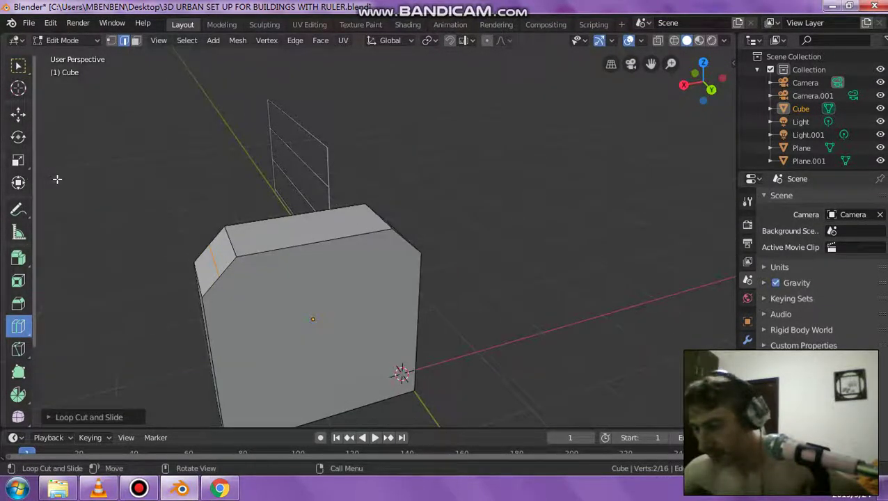
key("ctrl+z")
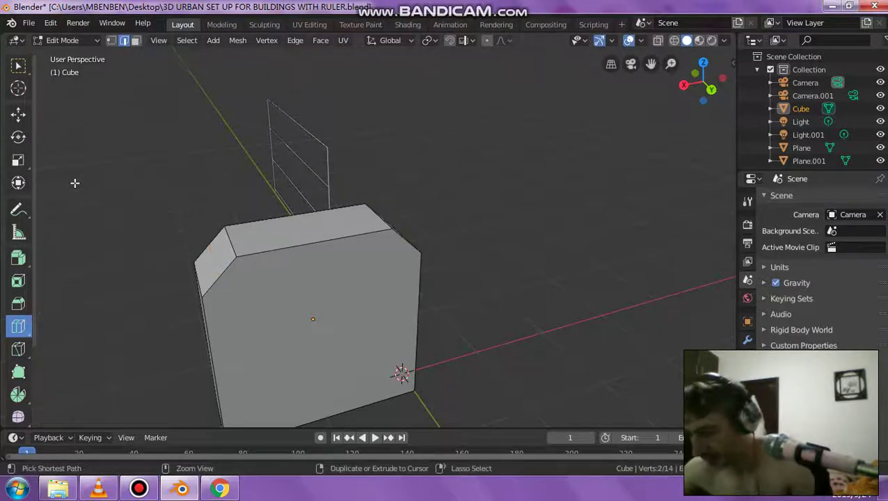
middle_click_drag(127, 218, 104, 204)
key("ctrl+KP_Add")
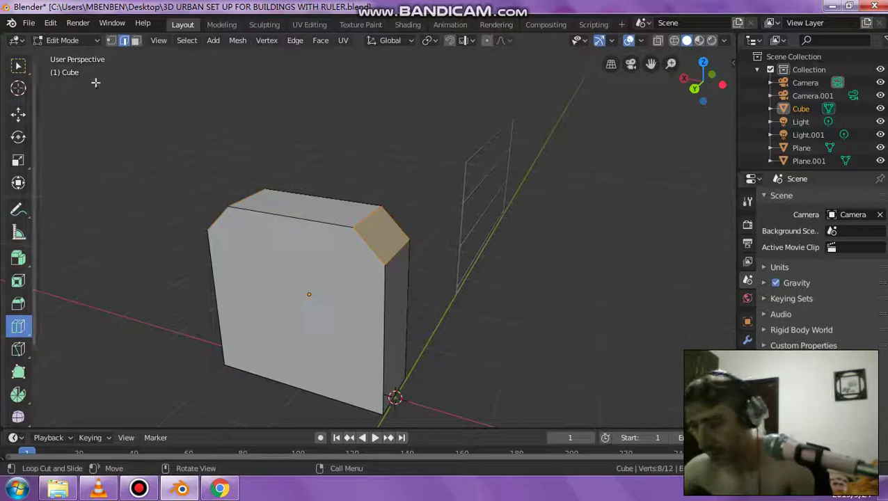
left_click(136, 40)
middle_click_drag(297, 205, 230, 209)
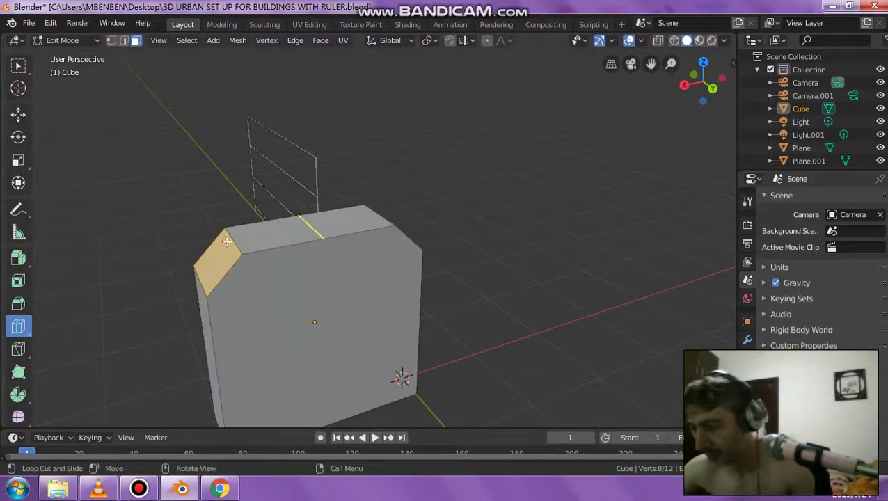
left_click(18, 65)
middle_click_drag(140, 243, 182, 246)
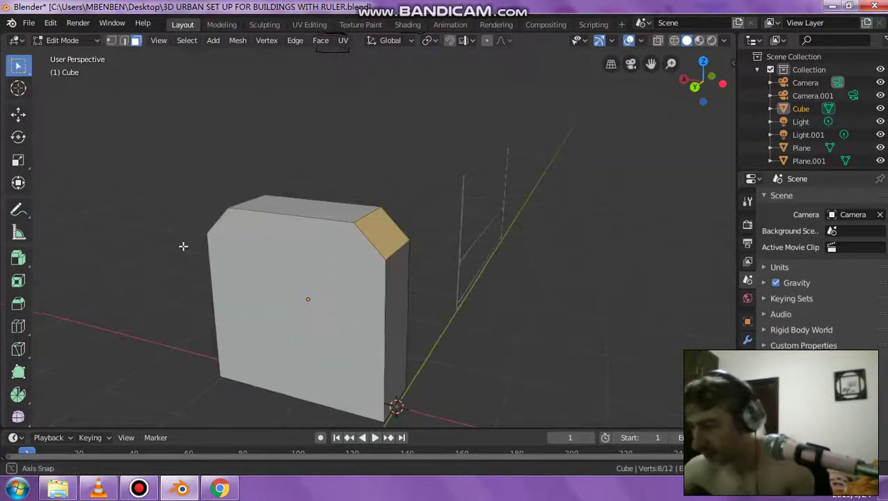
left_click(18, 303)
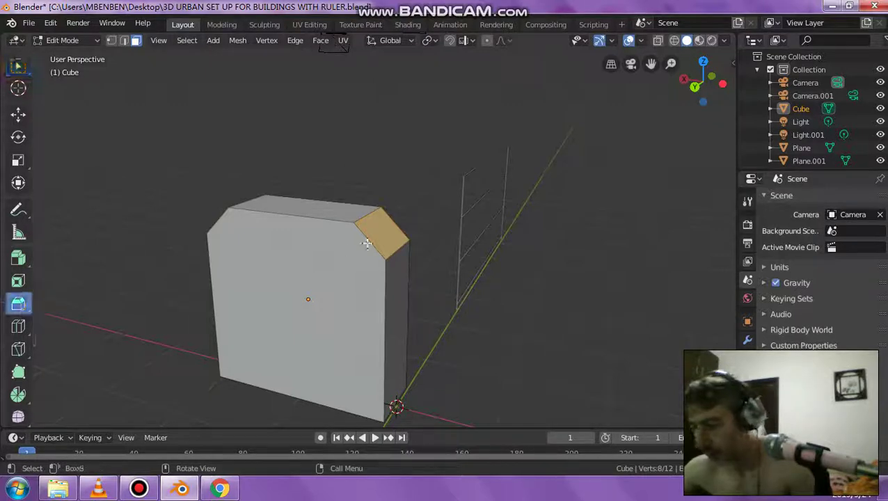
left_click_drag(362, 235, 383, 251)
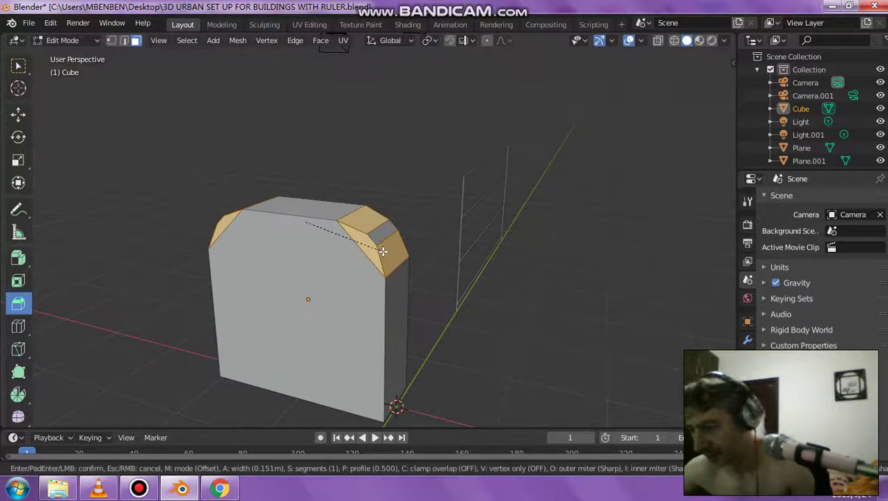
key("Escape")
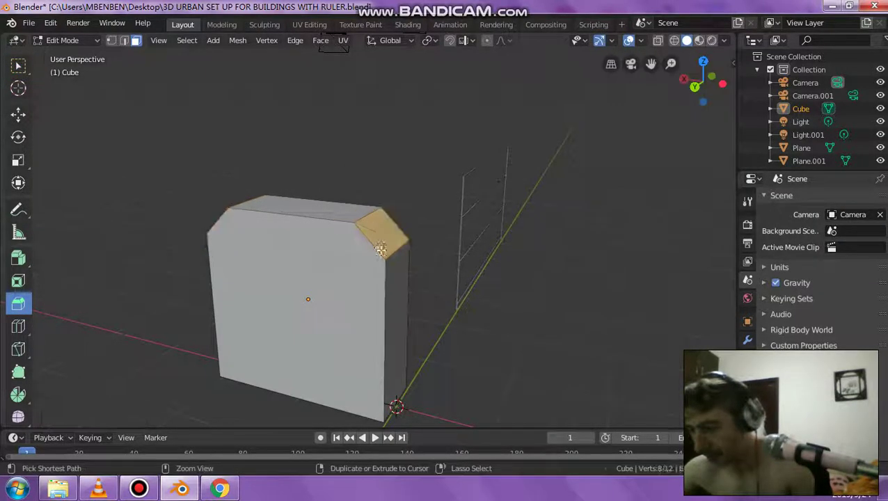
left_click(358, 180)
Undo to the plain box, then Ctrl+B the top edges with 2 segments, 0.297m wide
middle_click_drag(338, 205, 313, 220)
key("ctrl+z")
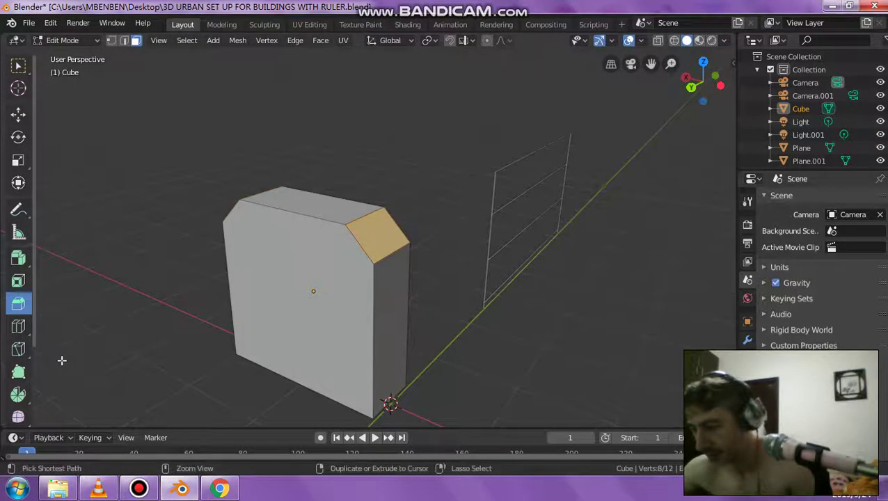
key("ctrl+z")
key("ctrl+z")
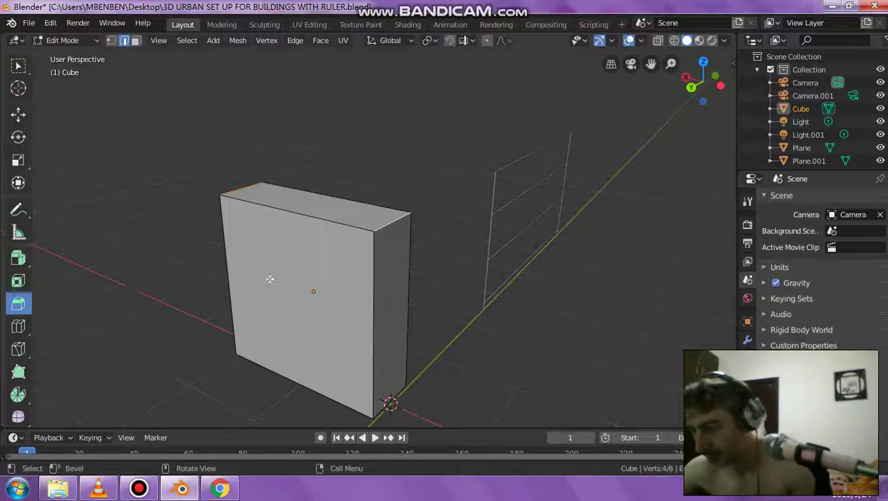
key("ctrl+b")
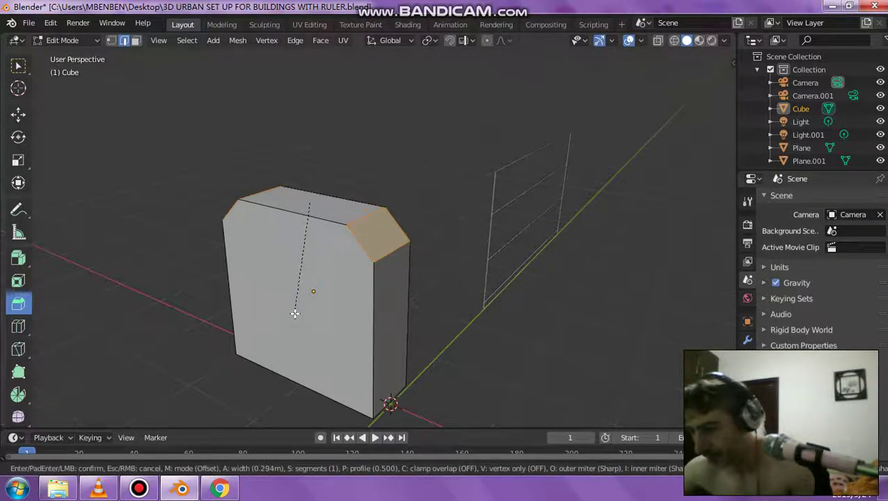
left_click(297, 310)
left_click(45, 418)
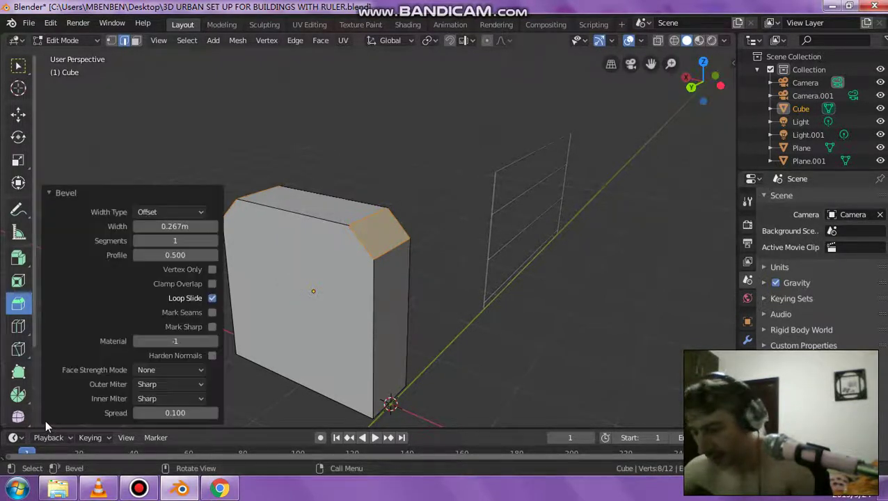
left_click(212, 240)
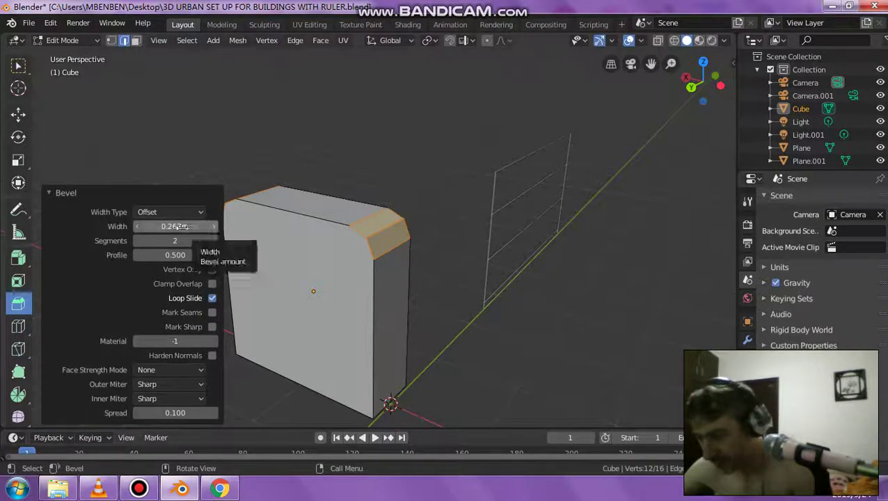
mouse_move(212, 226)
left_mouse_down()
mouse_move(223, 226)
mouse_move(189, 226)
mouse_move(209, 226)
left_mouse_up()
left_click(238, 200)
middle_click_drag(238, 200, 178, 173)
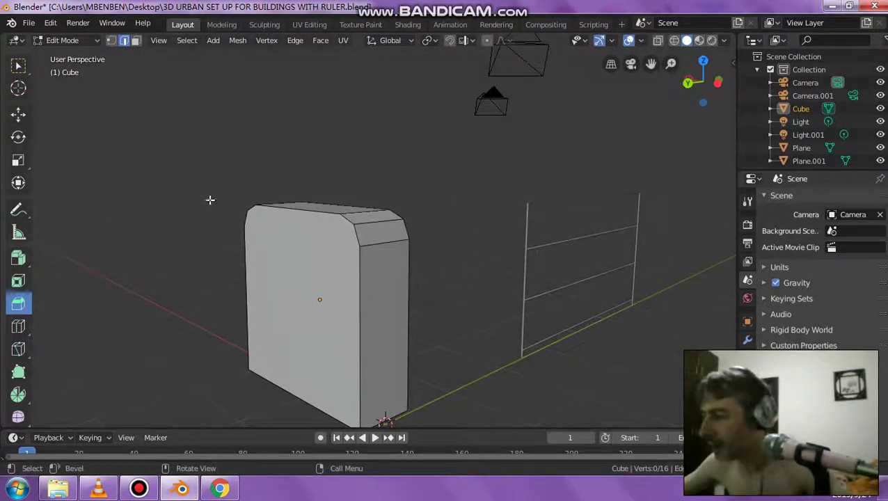
Inset the box's front face by 0.1709m, leaving a rounded border frame
middle_click_drag(293, 236, 238, 210)
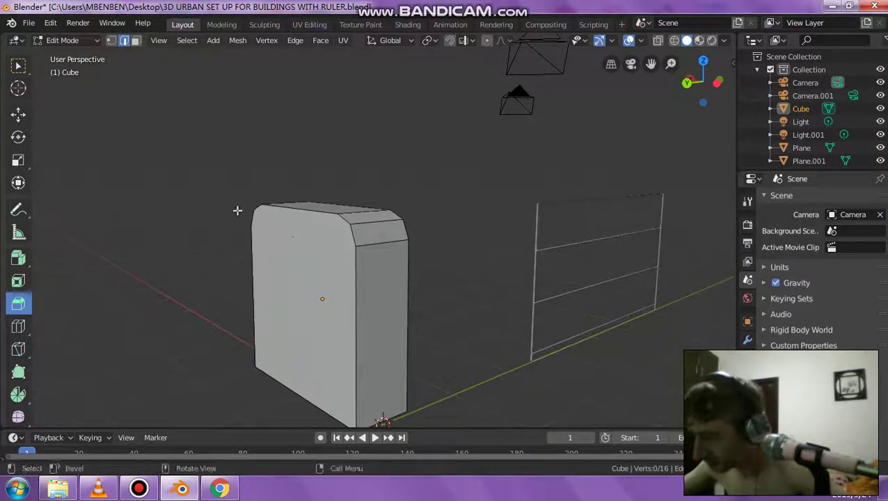
left_click(18, 280)
left_click(136, 39)
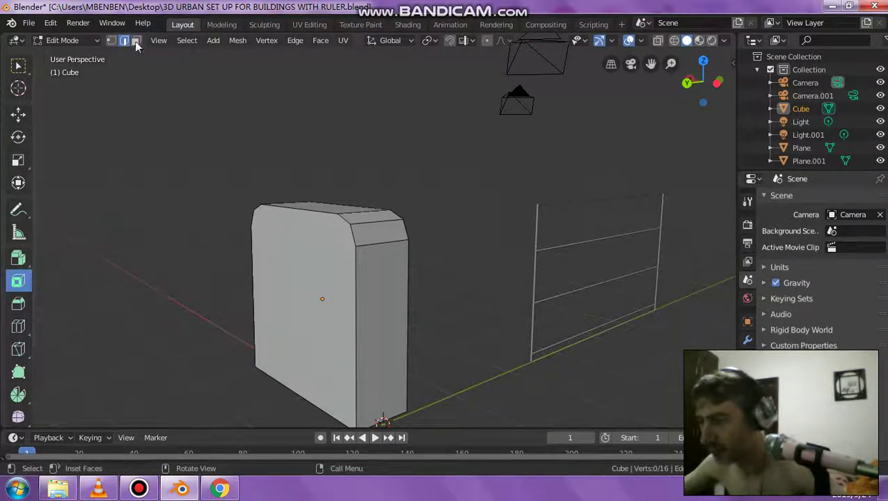
left_click(310, 259)
middle_click_drag(320, 263, 531, 242)
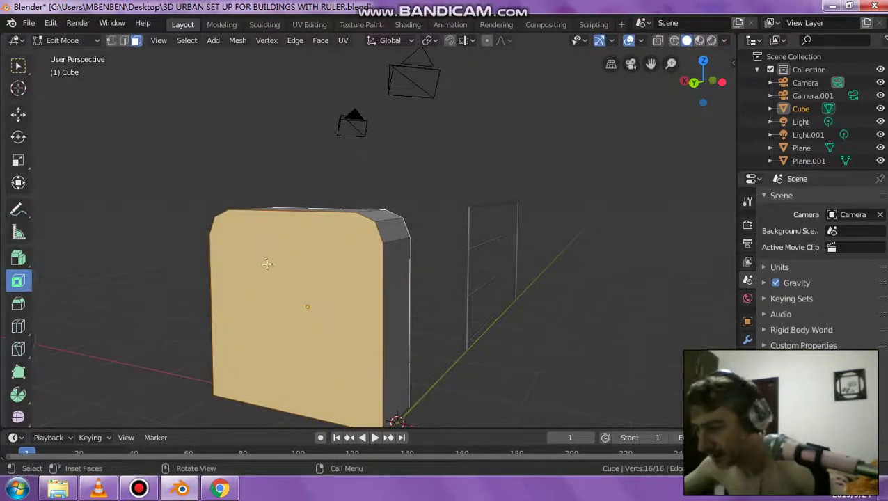
mouse_move(267, 264)
left_mouse_down()
mouse_move(283, 277)
mouse_move(275, 256)
left_mouse_up()
middle_click_drag(275, 256, 290, 266)
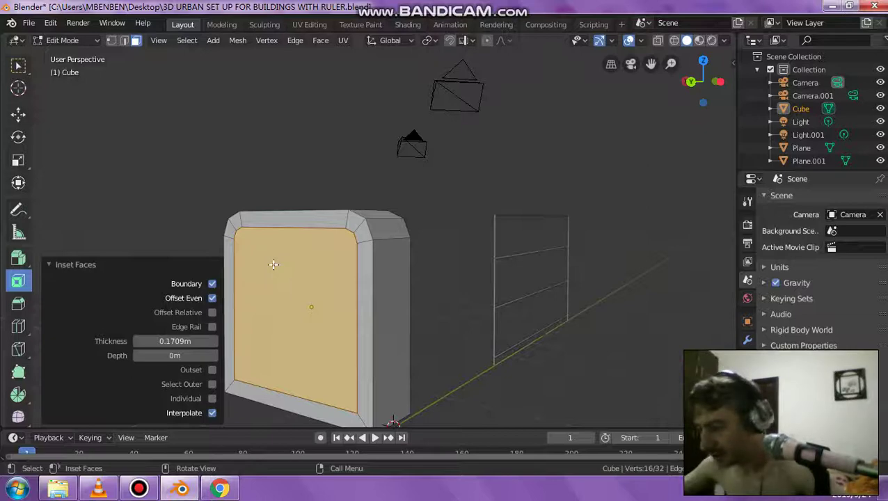
left_click(18, 66)
right_click(314, 260)
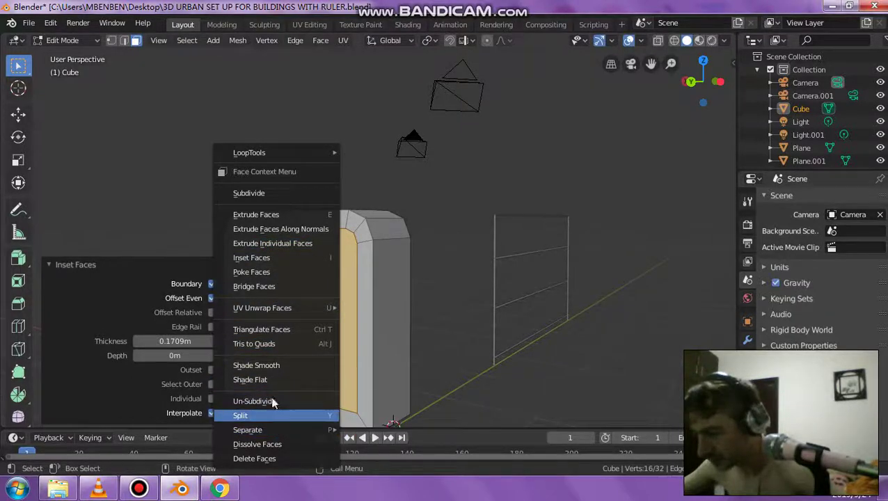
key("x")
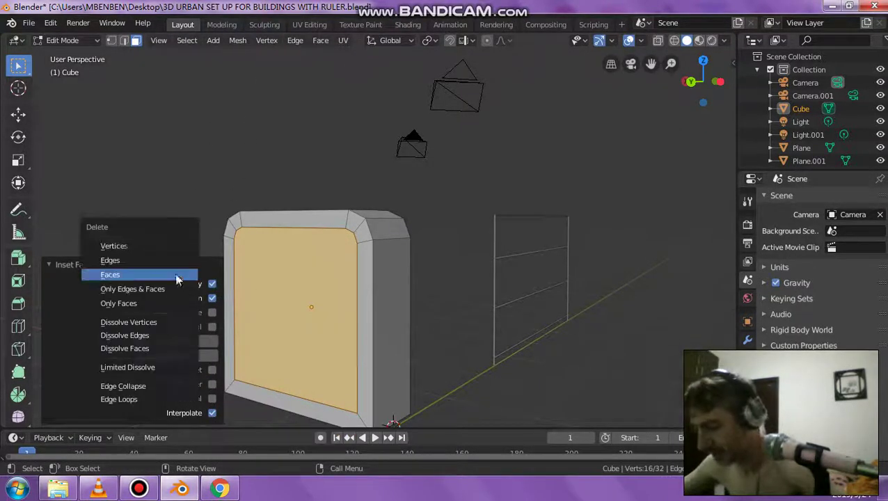
key("x")
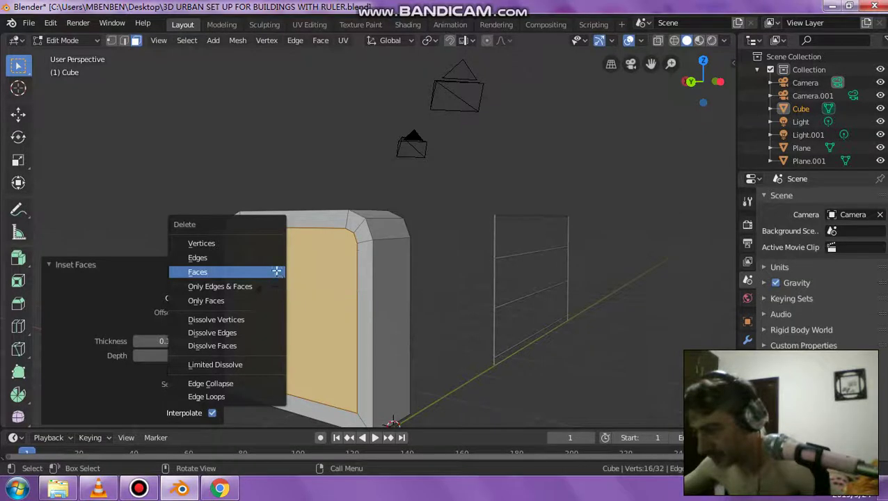
left_click(277, 272)
middle_click_drag(297, 273, 337, 254)
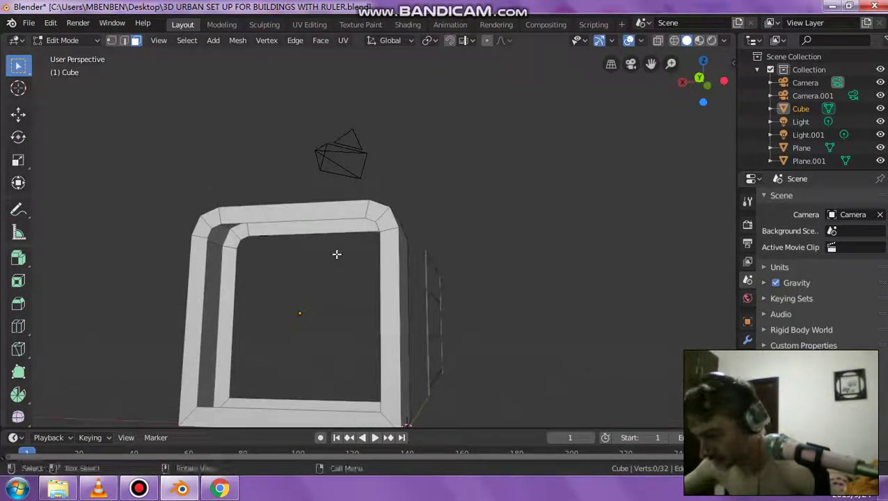
left_click(337, 254, "alt")
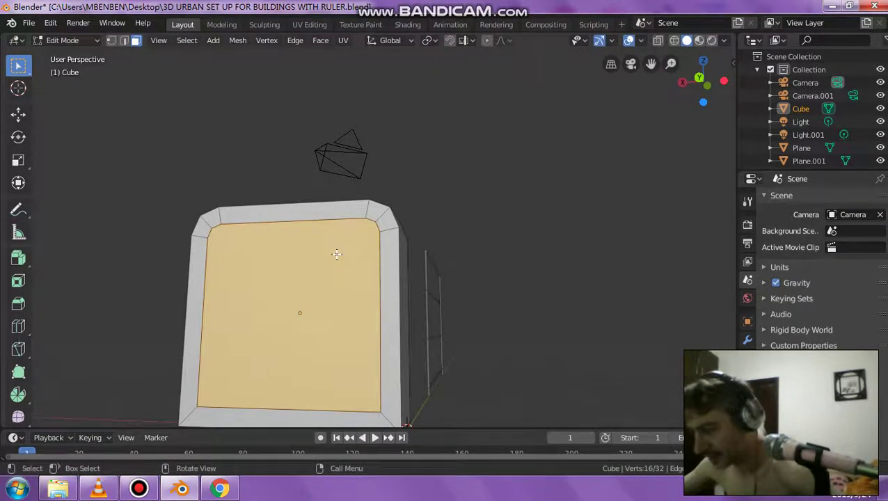
right_click(336, 256)
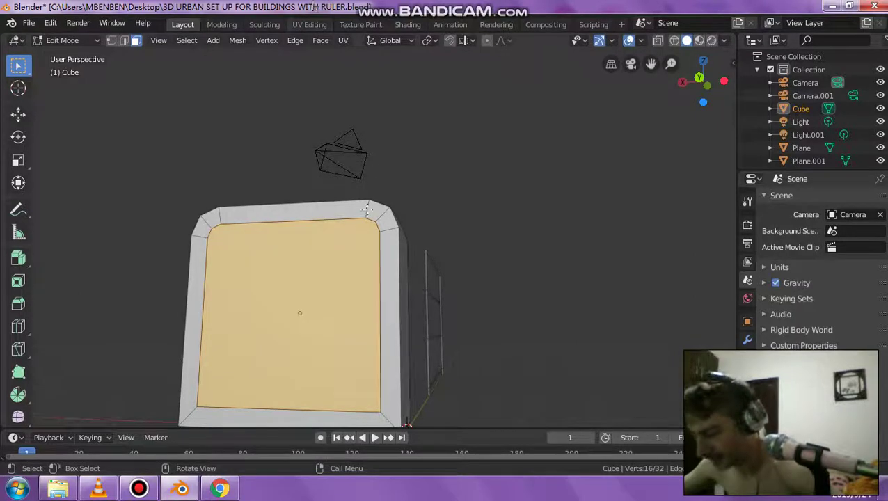
key("x")
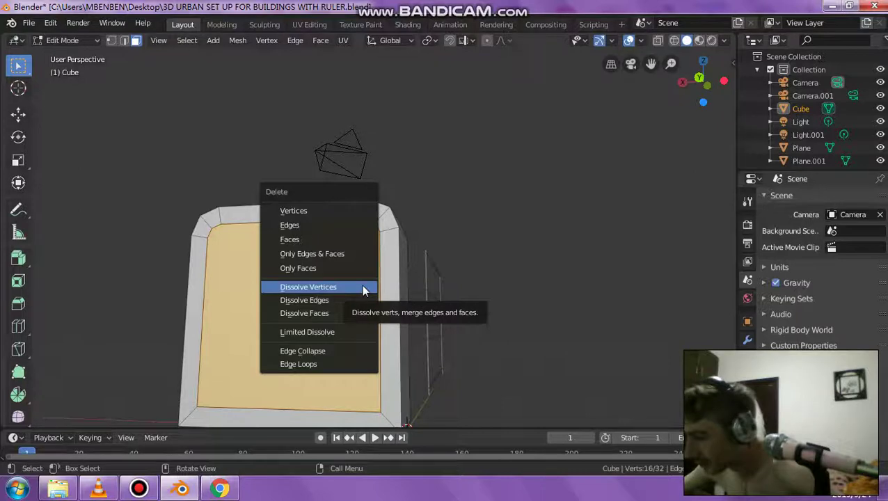
left_click(362, 286)
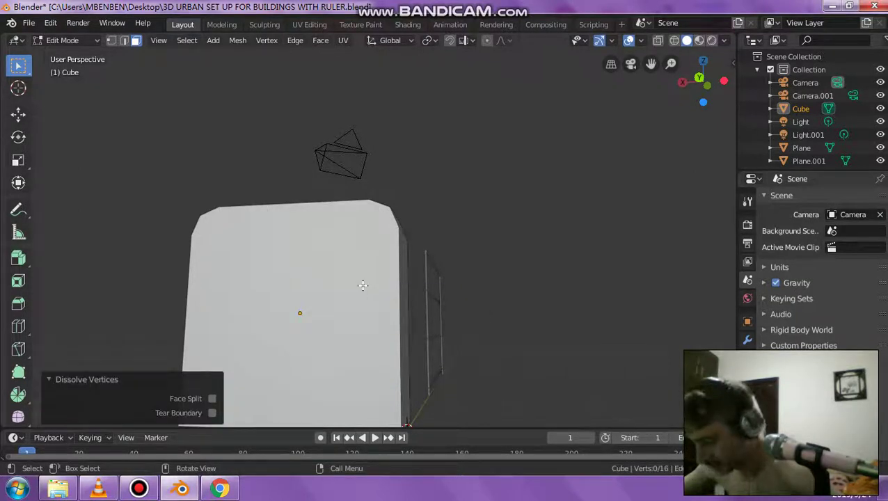
key("ctrl+z")
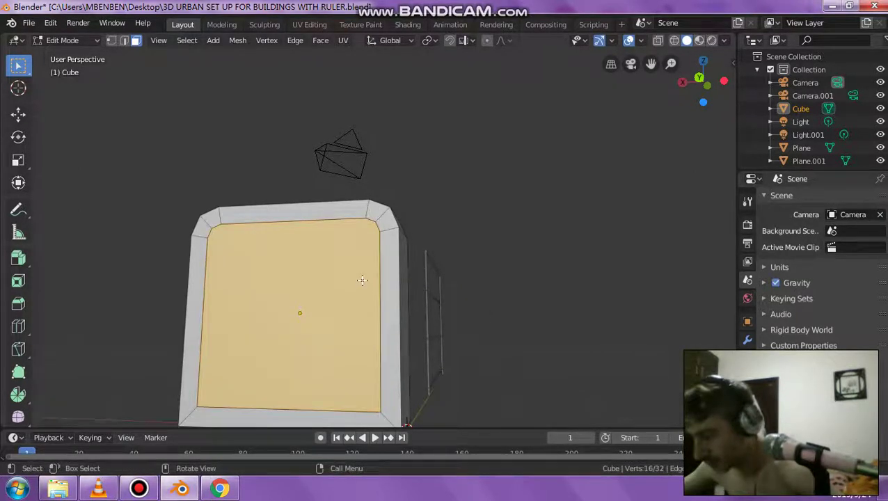
middle_click_drag(359, 284, 425, 306)
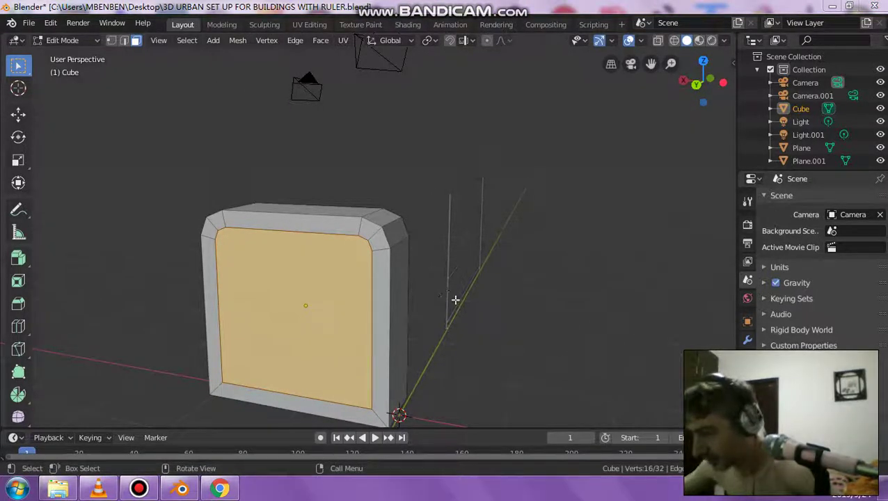
Dissolve the front faces into one rounded face, return to Object Mode, and thin the block to 0.723 along Y
key("ctrl+x")
middle_click_drag(498, 329, 313, 321)
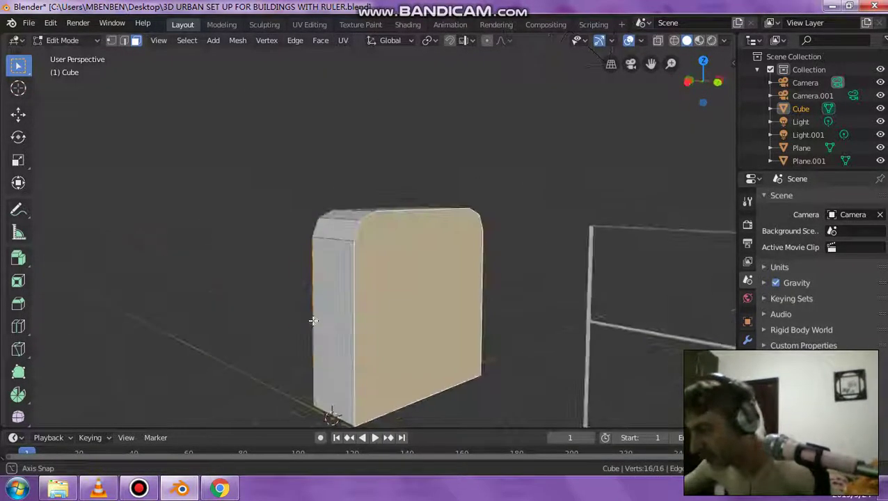
left_click(292, 254)
middle_click_drag(292, 254, 390, 260)
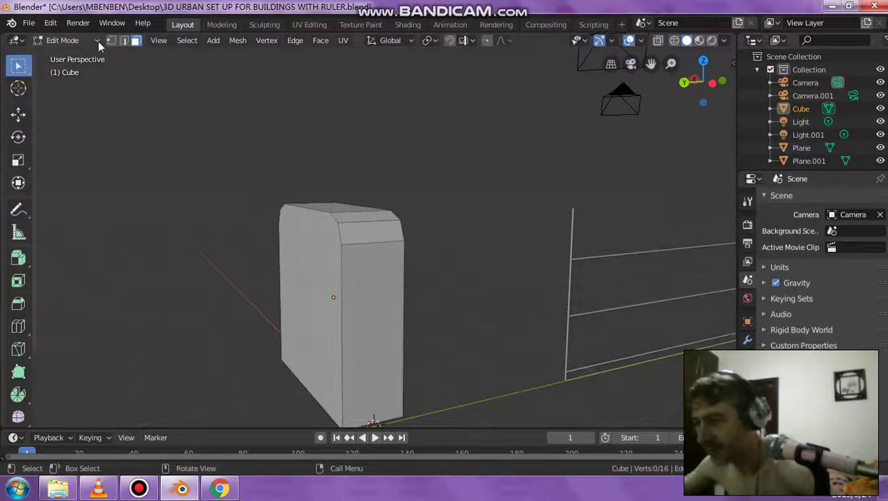
left_click(61, 40)
left_click(65, 56)
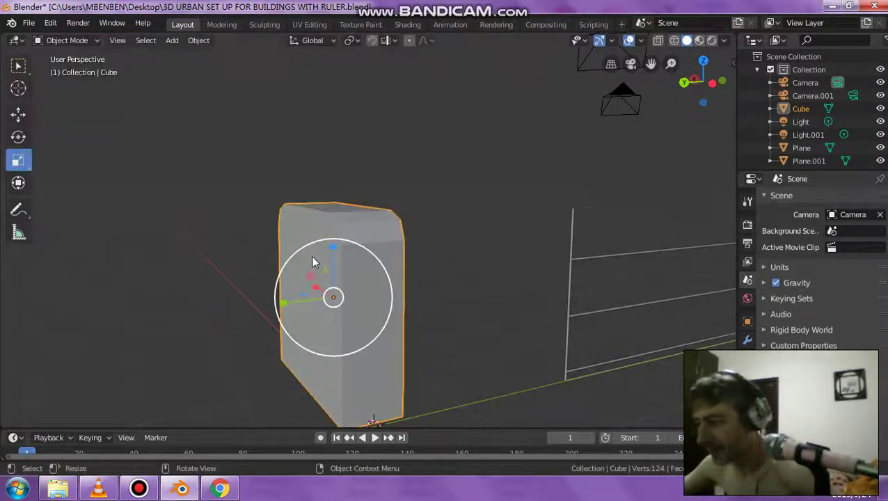
left_click_drag(283, 306, 300, 303)
mouse_move(352, 299)
middle_mouse_down()
mouse_move(420, 301)
mouse_move(360, 293)
middle_mouse_up()
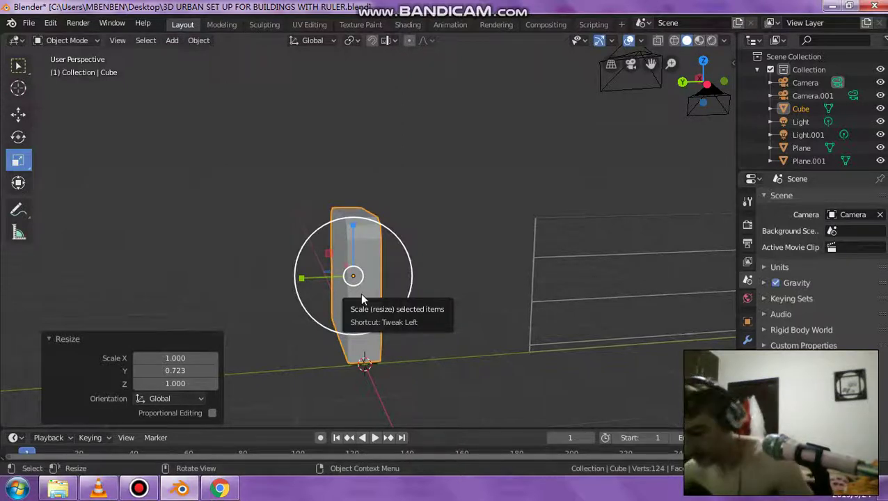
Make two Y-axis copies of the slab spaced 1.05 m apart, then begin scaling the original slab
key("shift+d")
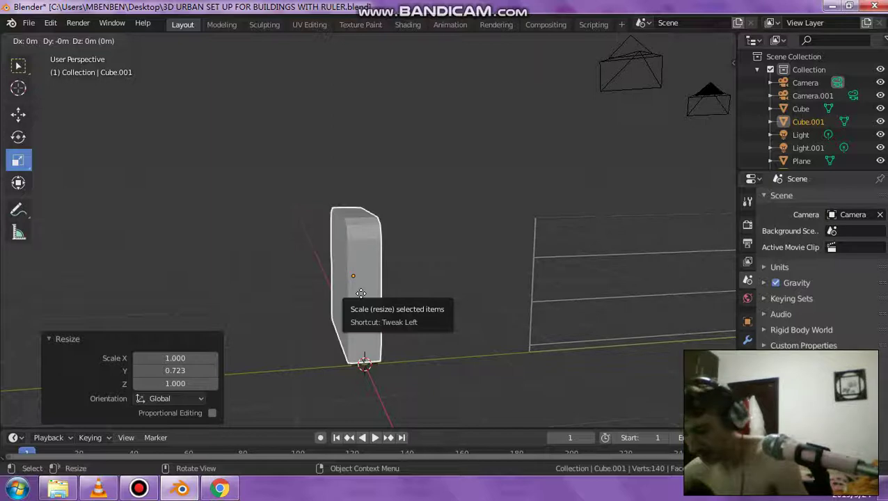
key("y")
left_click(293, 297)
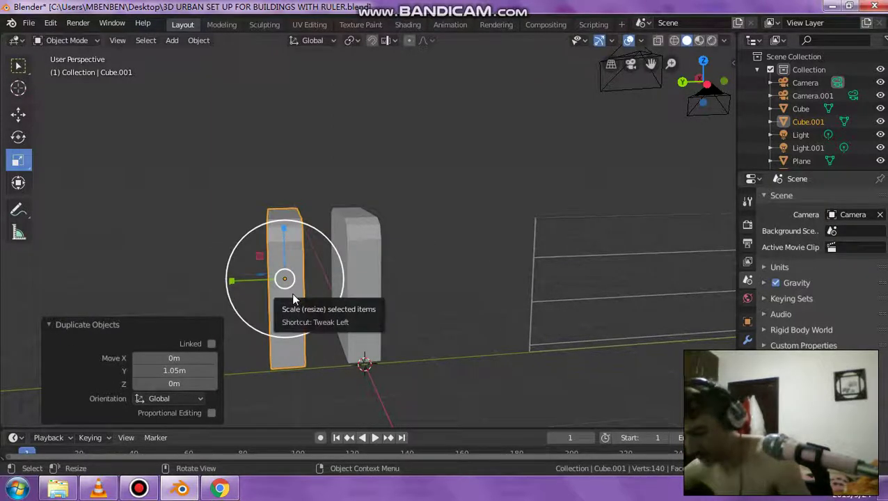
key("shift+d")
key("y")
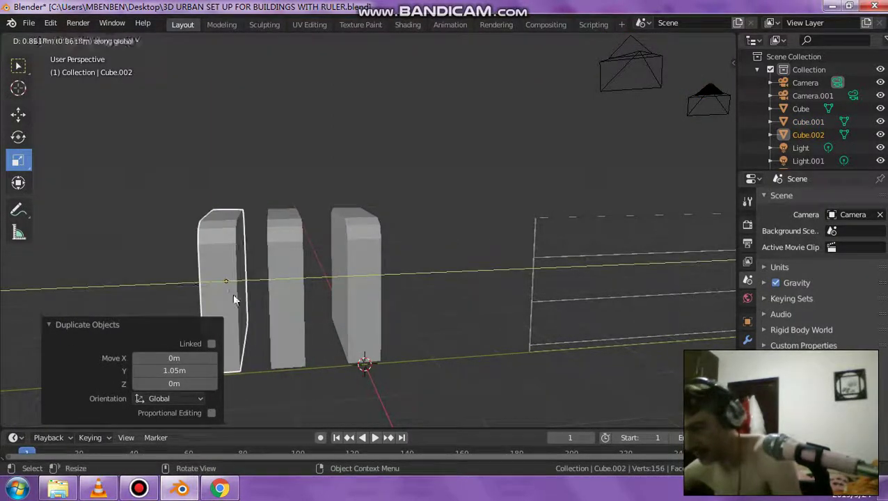
left_click(232, 293)
left_click(350, 284)
key("s")
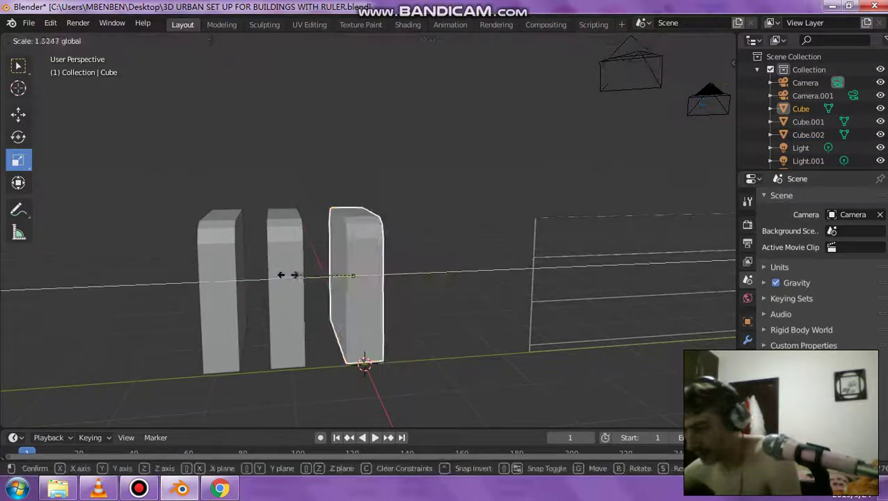
Stretch the original Cube to 5.803 along Y and move it -1.32 m toward the ruler frame
left_click(53, 263)
left_click(18, 114)
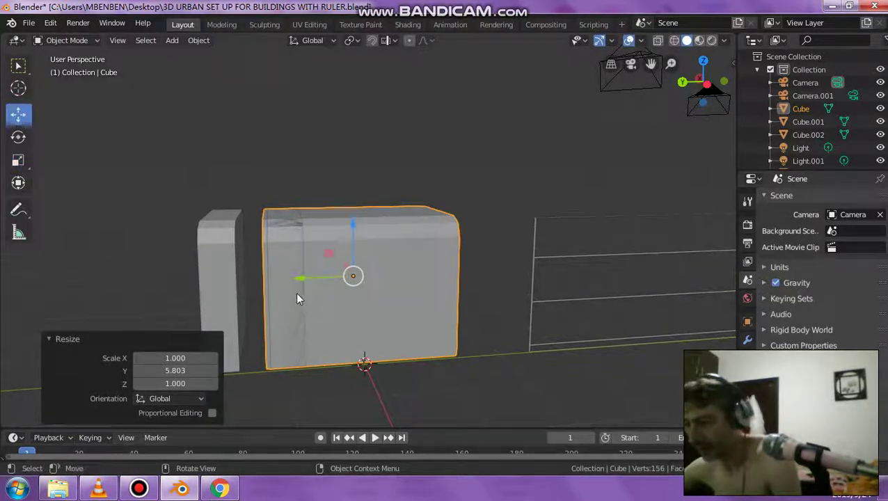
left_click_drag(301, 279, 381, 277)
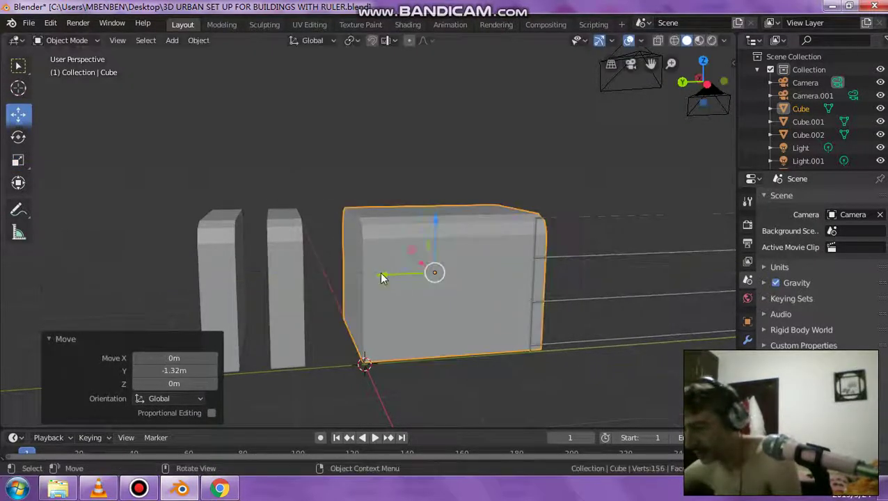
middle_click_drag(389, 268, 416, 272)
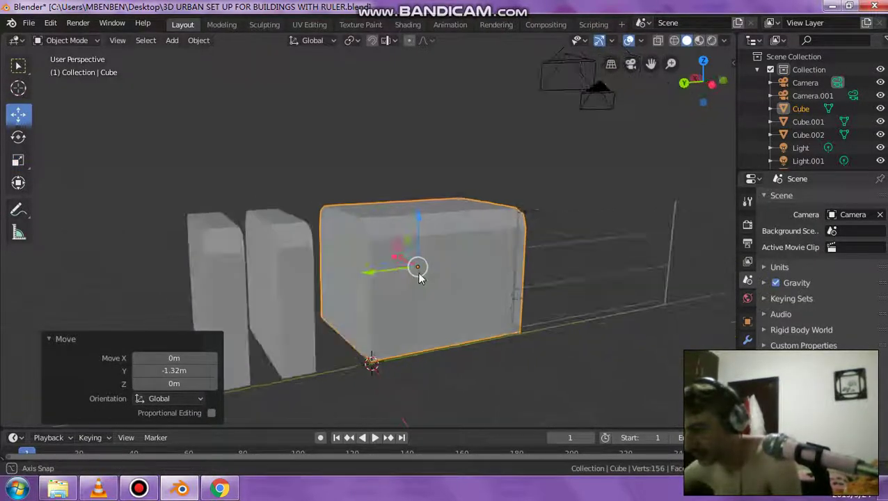
Delete the middle slab Cube.001 and select the long box
left_click(303, 271)
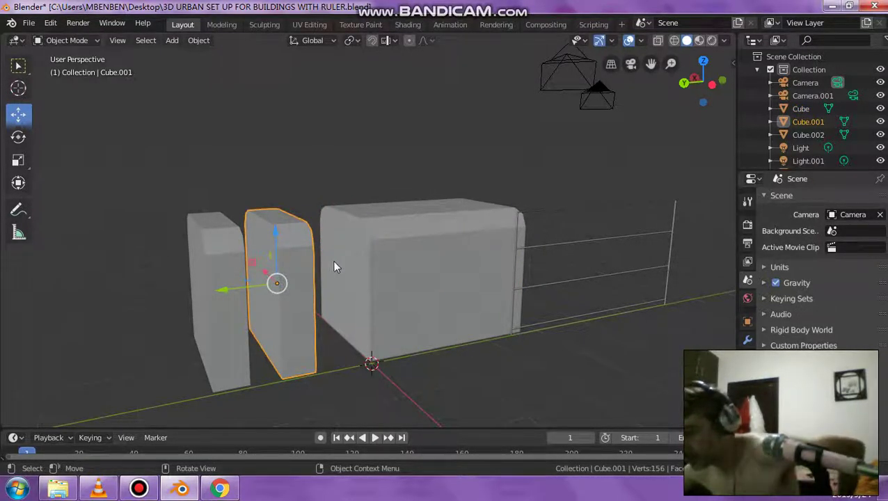
key("Delete")
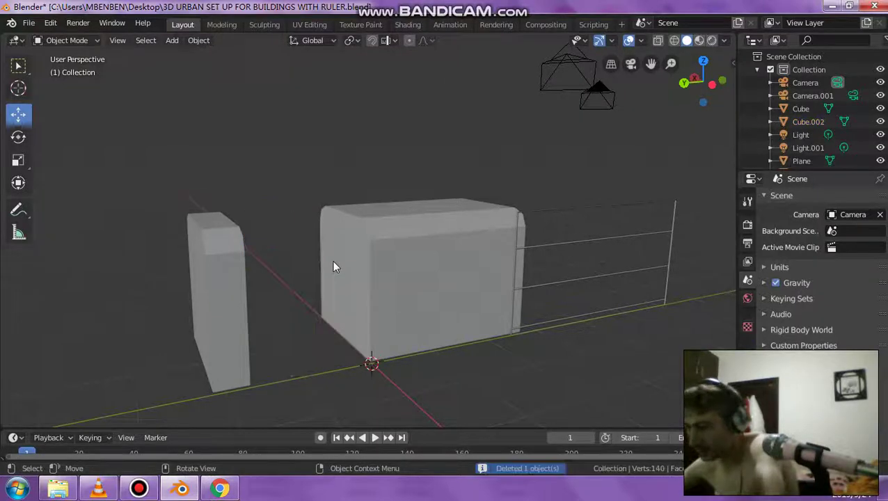
left_click(436, 271)
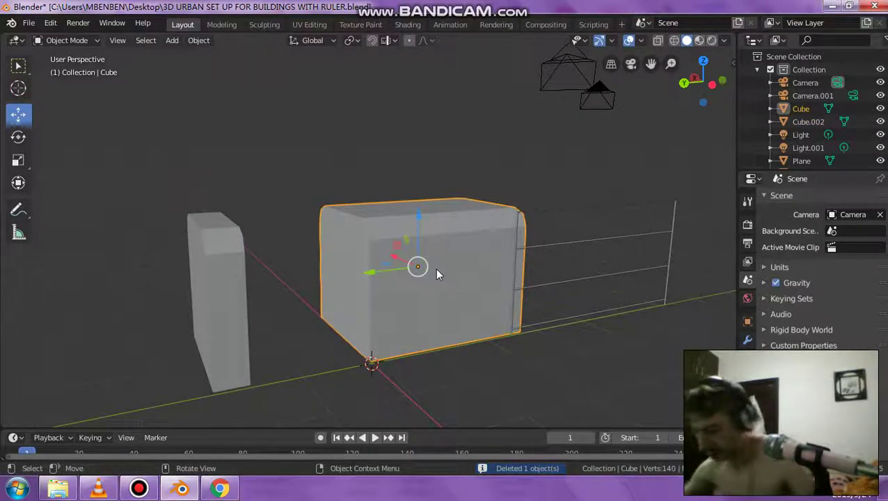
Try duplicating the long box in Edit Mode, undo it, delete the duplicate, and reselect the box
key("shift+d")
key("Escape")
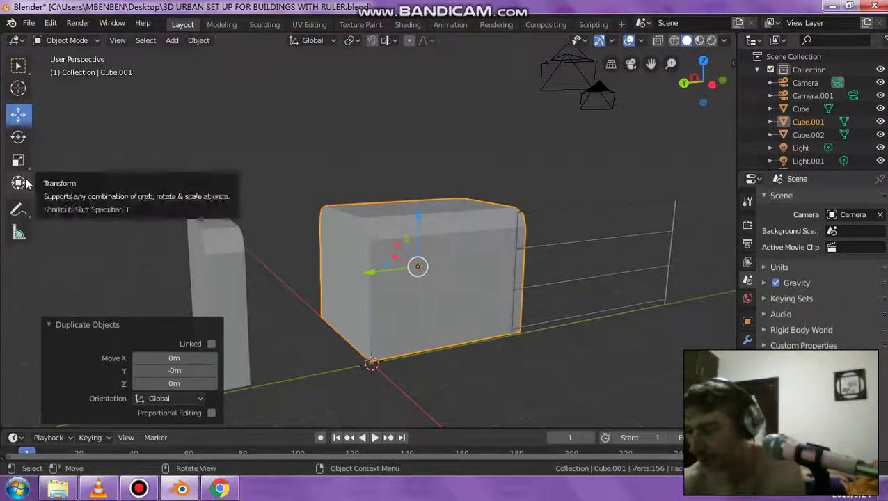
left_click(82, 41)
left_click(66, 70)
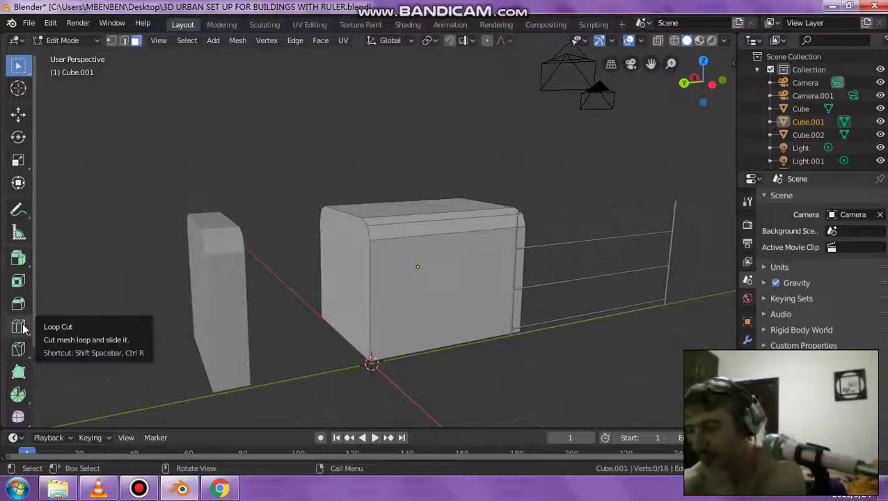
key("ctrl+z")
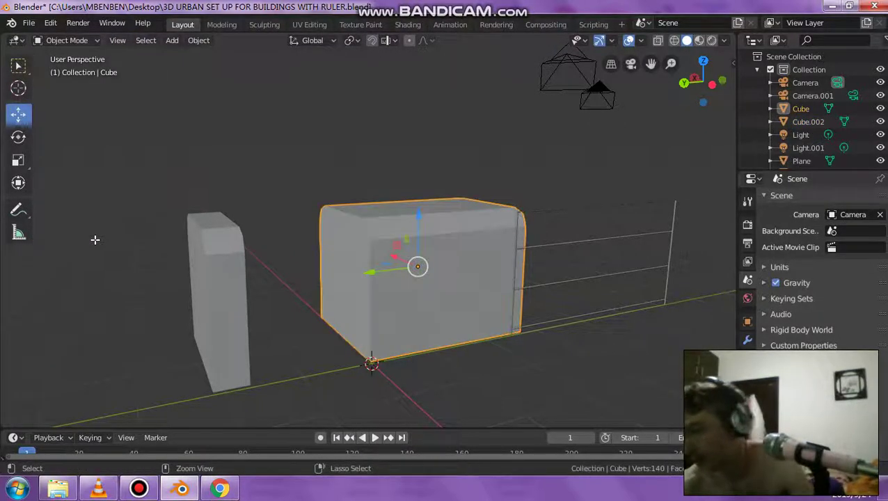
key("ctrl+z")
key("ctrl+shift+z")
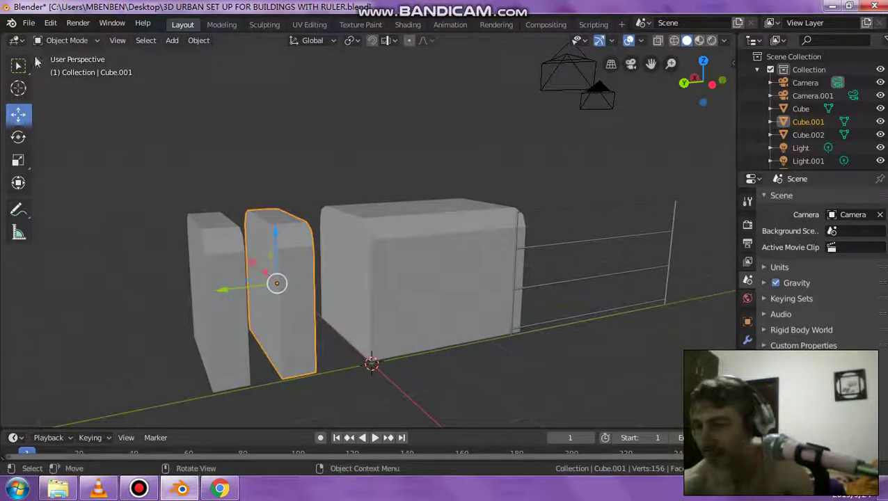
key("Delete")
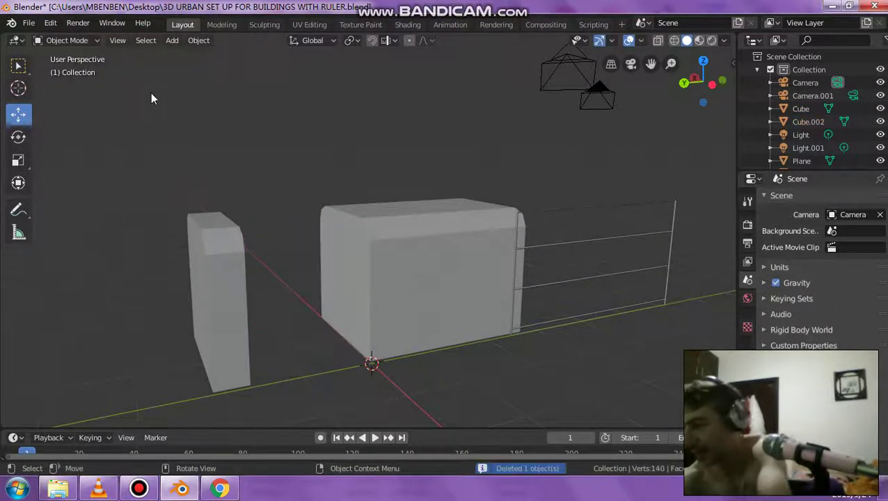
left_click(421, 257)
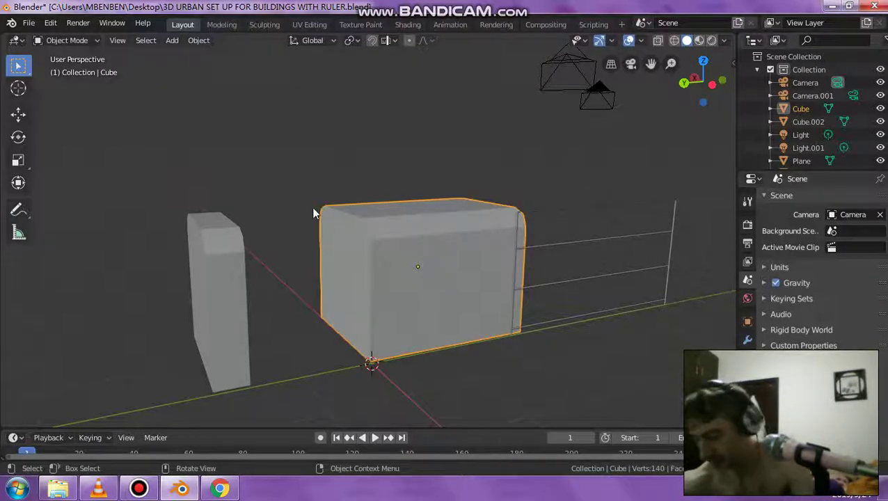
Duplicate the long box in place and shrink the copy uniformly to 0.893
key("shift+d")
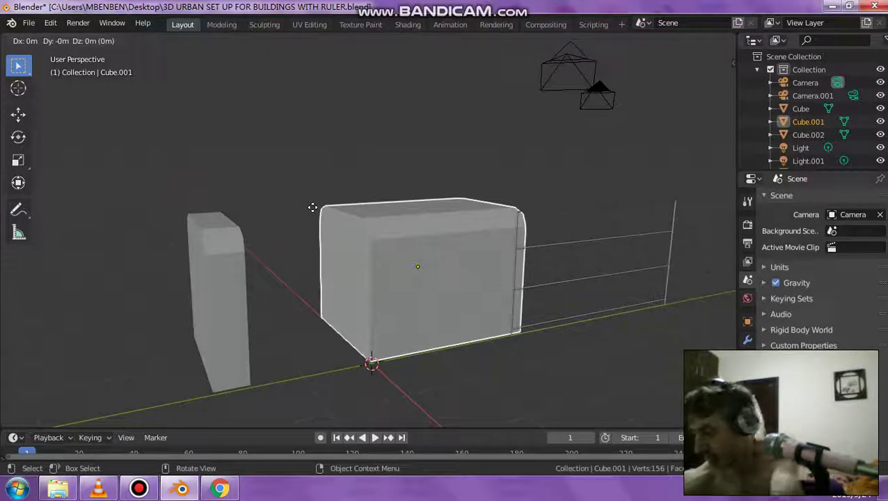
right_click(313, 207)
left_click(18, 160)
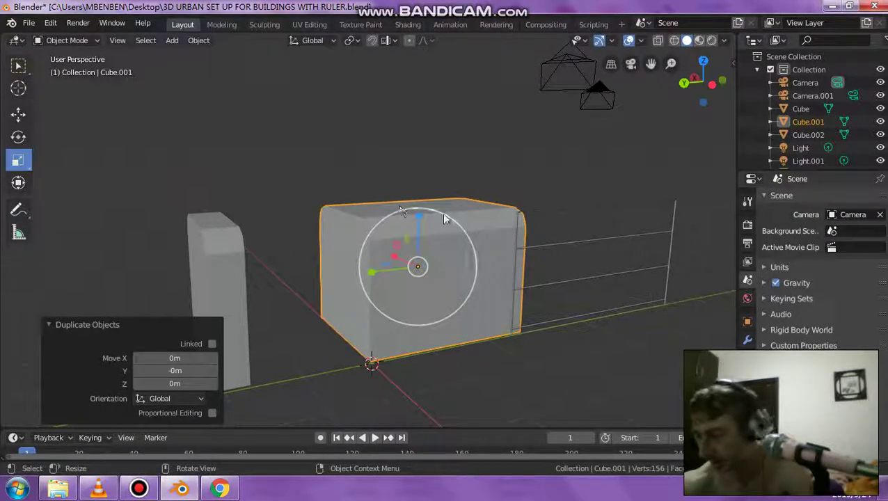
left_click_drag(446, 218, 448, 229)
middle_click_drag(448, 229, 391, 255)
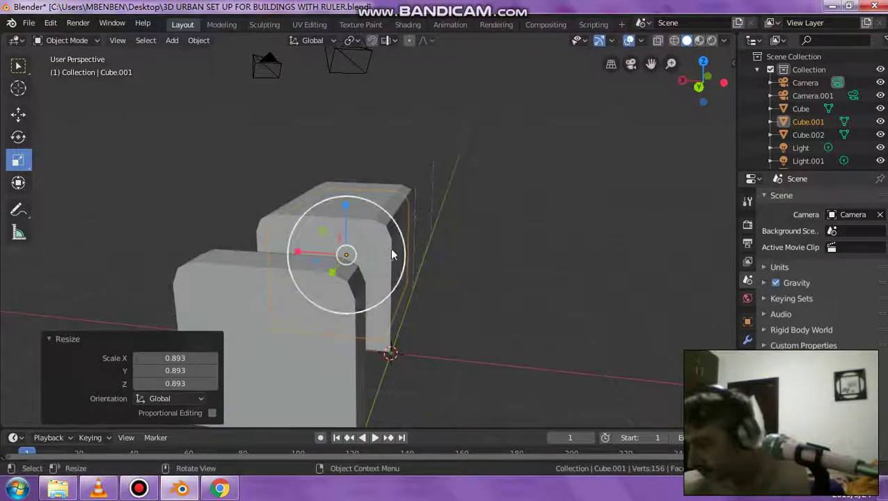